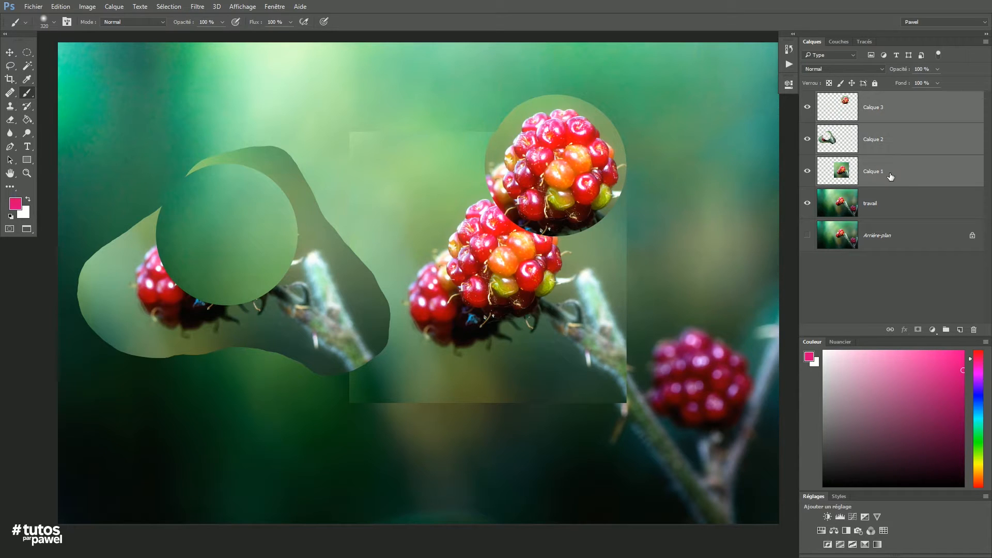
- Delete the layers Calque 1, Calque 2 and Calque 3, and hide the travail layer
{"action": "left_click_drag", "start_coordinate": [837, 175], "coordinate": [974, 329]}
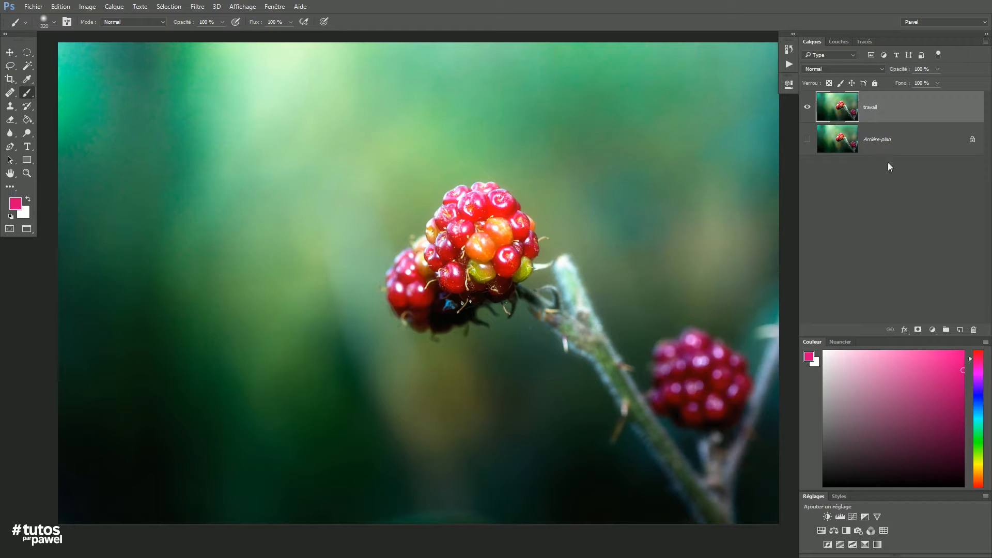
{"action": "left_click", "coordinate": [806, 107]}
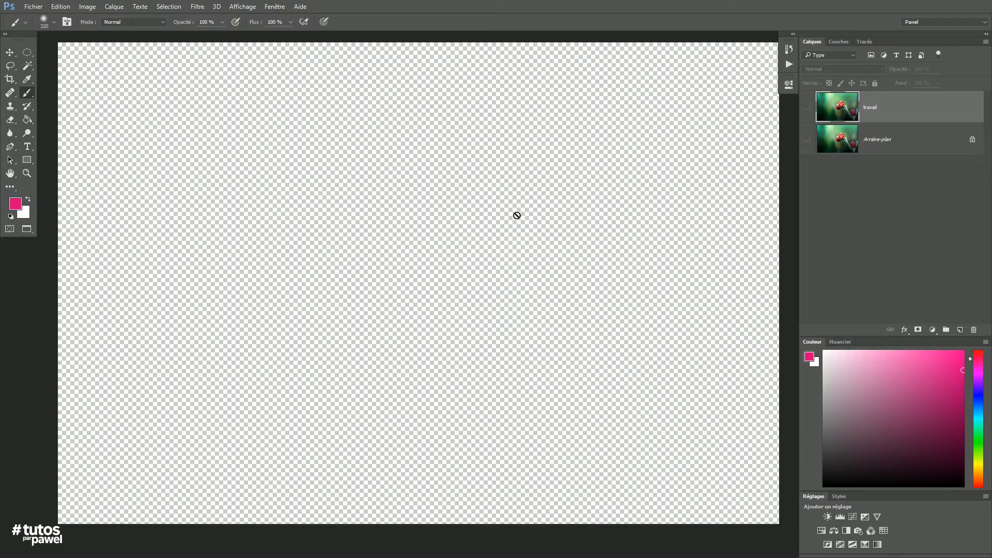
- Add a new layer and fill it entirely with dark purple #5e0089 using the Paint Bucket
{"action": "left_click", "coordinate": [961, 330]}
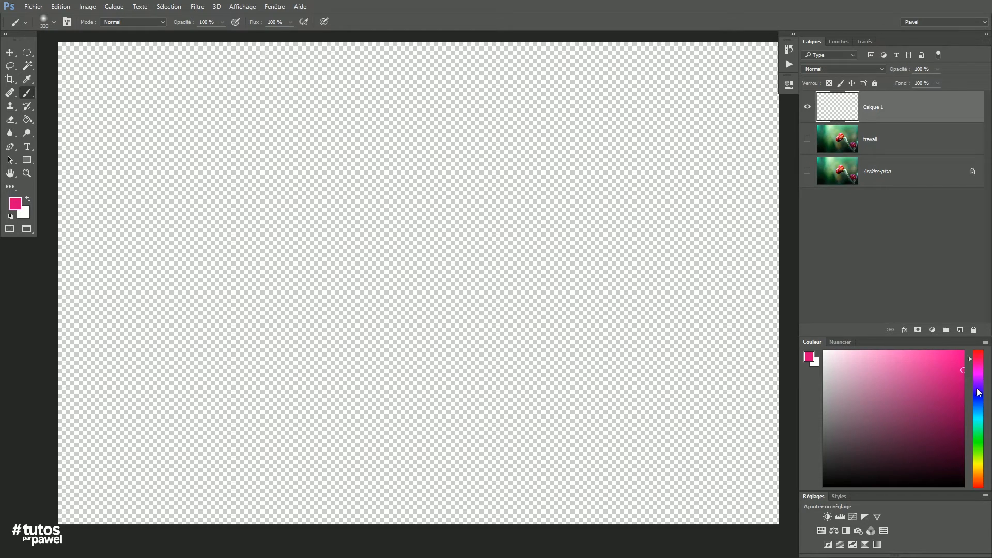
{"action": "left_click", "coordinate": [978, 370]}
{"action": "mouse_move", "coordinate": [975, 376]}
{"action": "left_mouse_down"}
{"action": "mouse_move", "coordinate": [977, 424]}
{"action": "mouse_move", "coordinate": [976, 377]}
{"action": "left_mouse_up"}
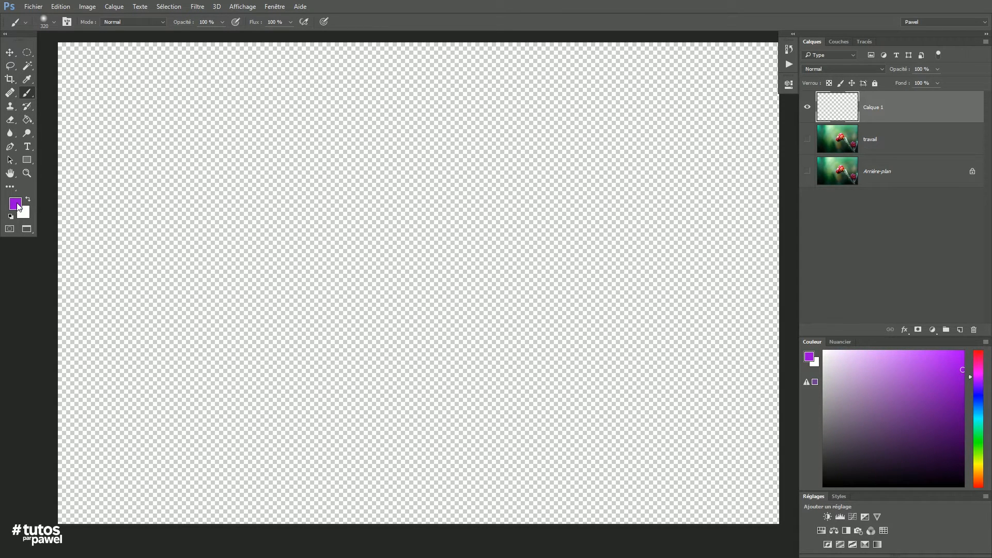
{"action": "left_click", "coordinate": [15, 204]}
{"action": "left_click_drag", "start_coordinate": [736, 260], "coordinate": [669, 233]}
{"action": "left_click_drag", "start_coordinate": [720, 293], "coordinate": [722, 321]}
{"action": "left_click", "coordinate": [826, 256]}
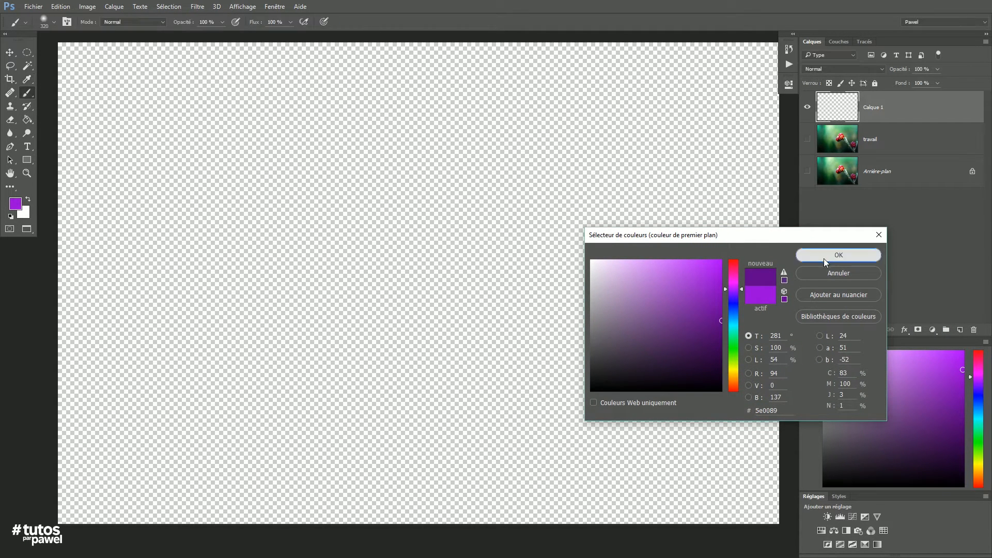
{"action": "left_click", "coordinate": [29, 126]}
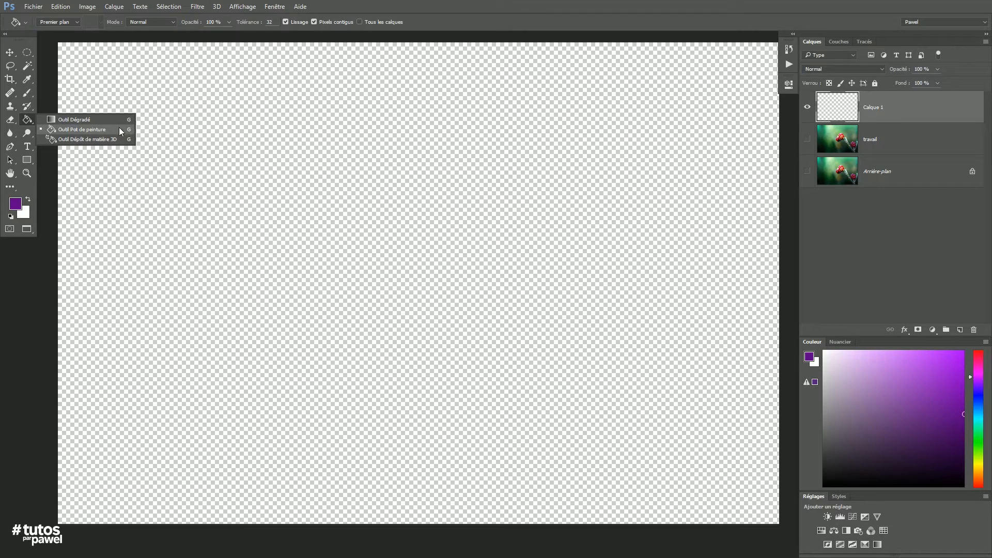
{"action": "left_click", "coordinate": [113, 129]}
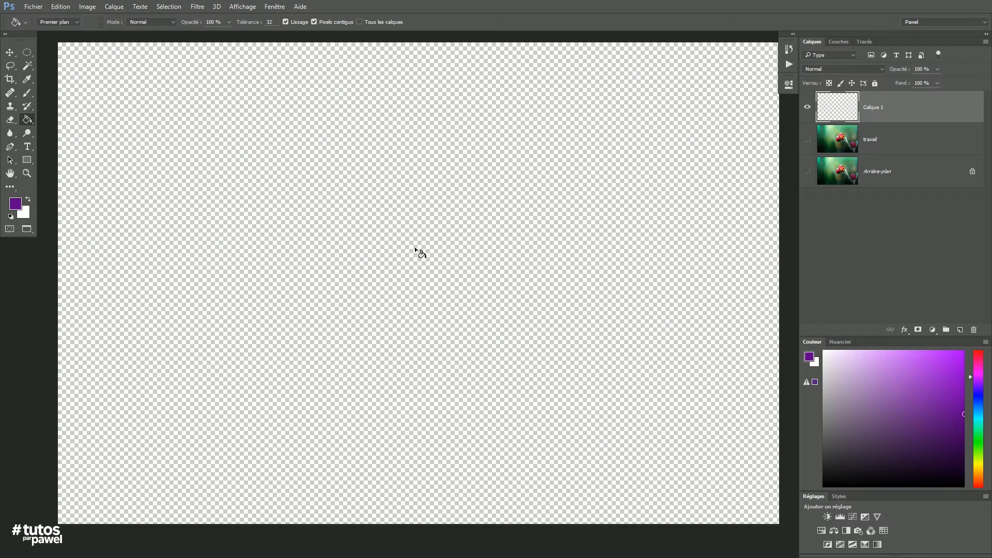
{"action": "left_click", "coordinate": [413, 252]}
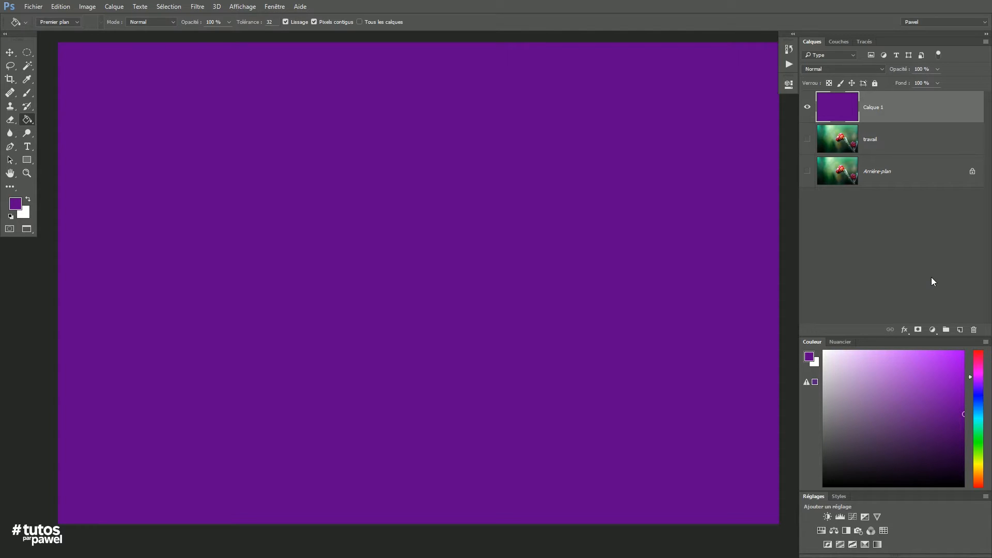
- Add another layer above the purple one and fill it with green #0b9500
{"action": "left_click", "coordinate": [960, 330]}
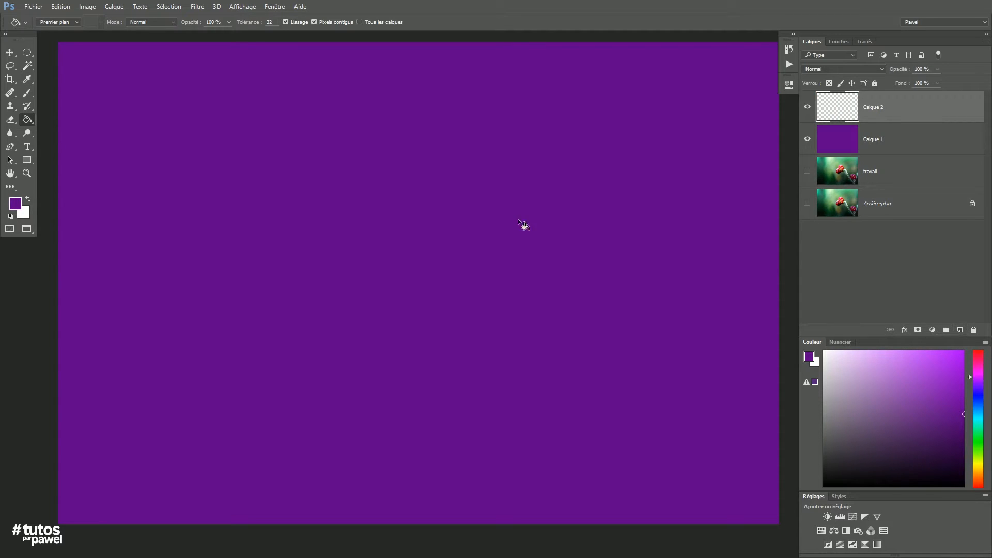
{"action": "left_click", "coordinate": [15, 202]}
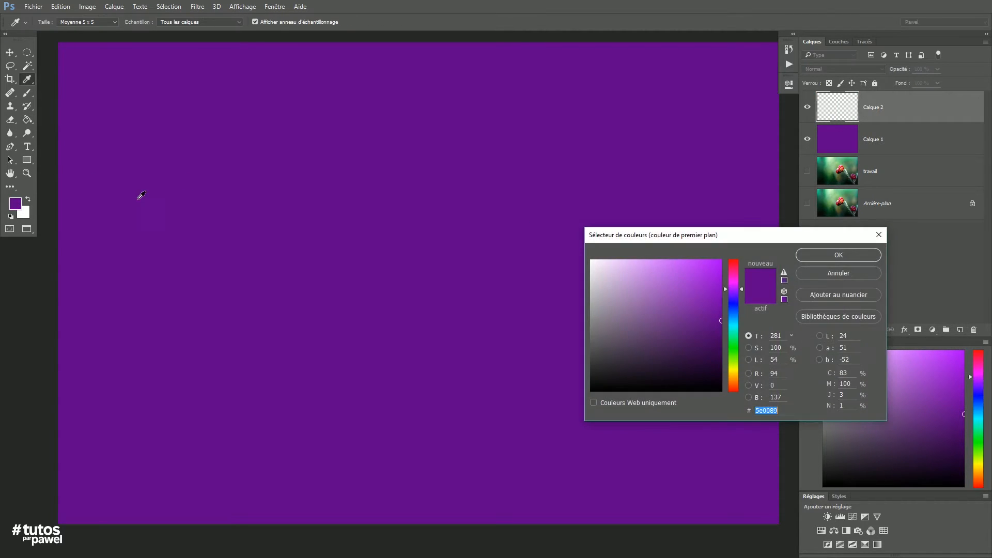
{"action": "left_click_drag", "start_coordinate": [736, 302], "coordinate": [734, 349]}
{"action": "left_click_drag", "start_coordinate": [709, 329], "coordinate": [724, 314]}
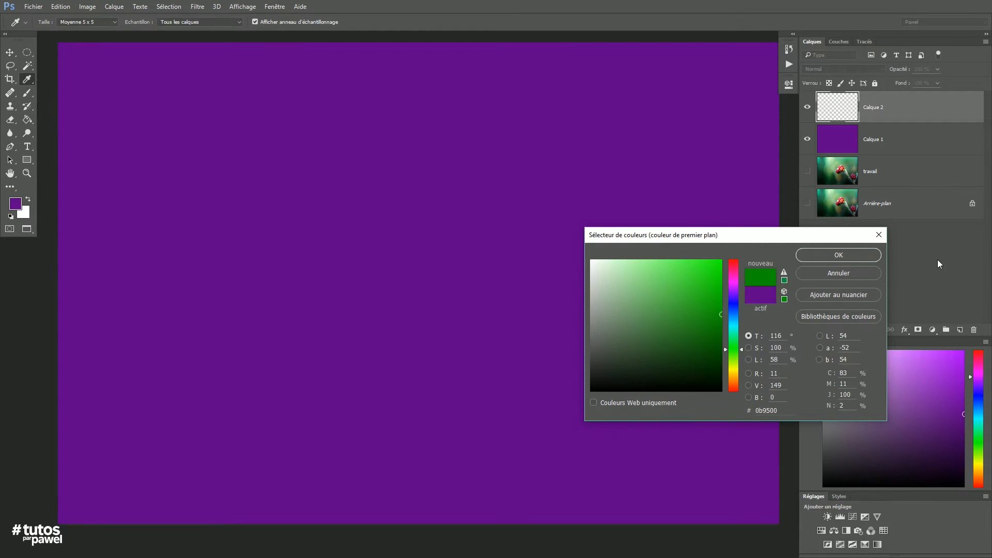
{"action": "left_click", "coordinate": [838, 255]}
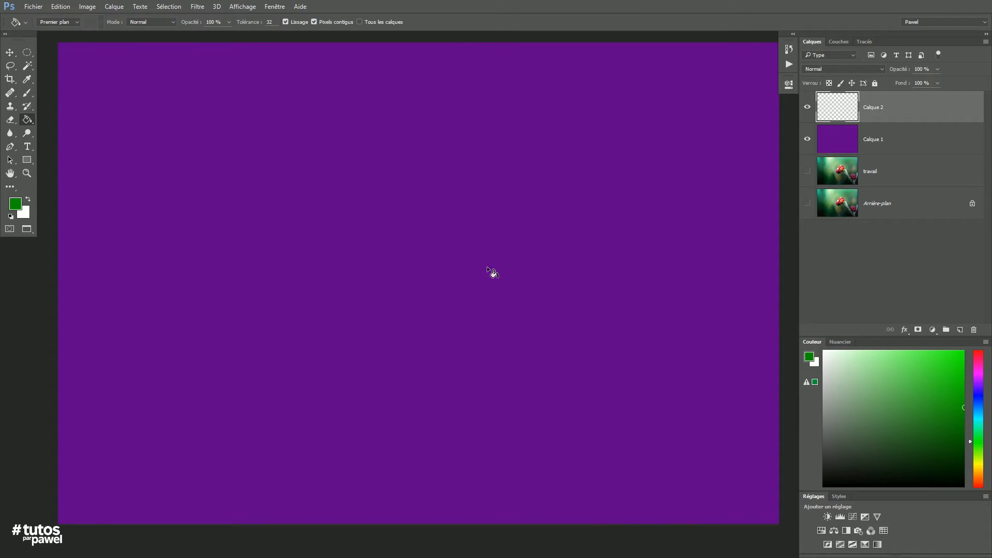
{"action": "left_click", "coordinate": [473, 268]}
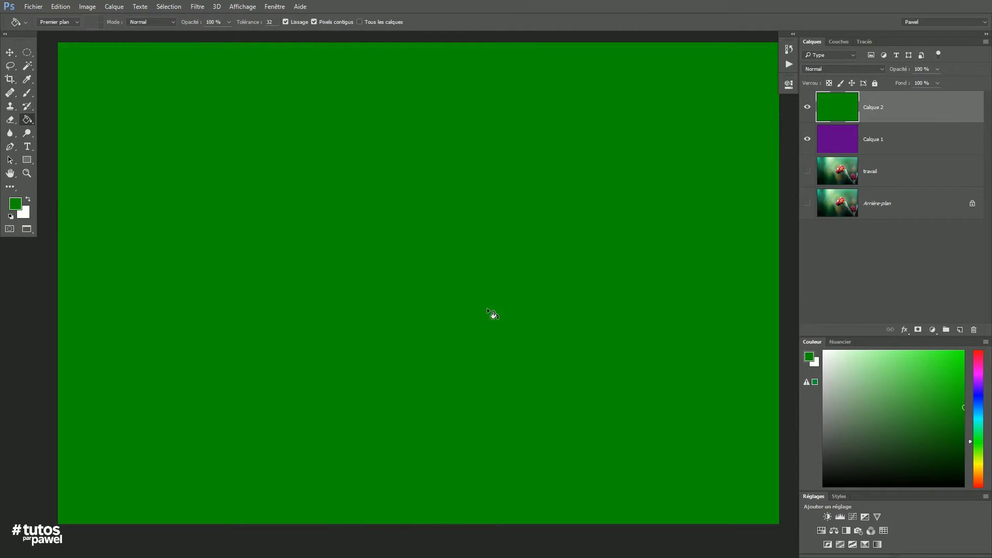
- Add a layer mask to the green layer and reset the colours to default black and white
{"action": "mouse_move", "coordinate": [484, 262]}
{"action": "left_mouse_down"}
{"action": "mouse_move", "coordinate": [467, 270]}
{"action": "mouse_move", "coordinate": [473, 262]}
{"action": "left_mouse_up"}
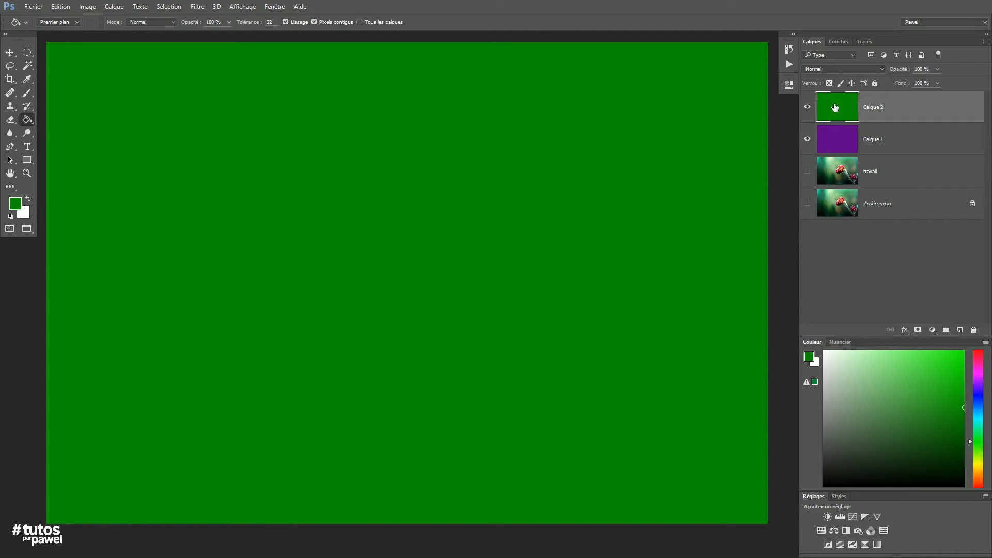
{"action": "left_click", "coordinate": [919, 331]}
{"action": "key", "text": "d"}
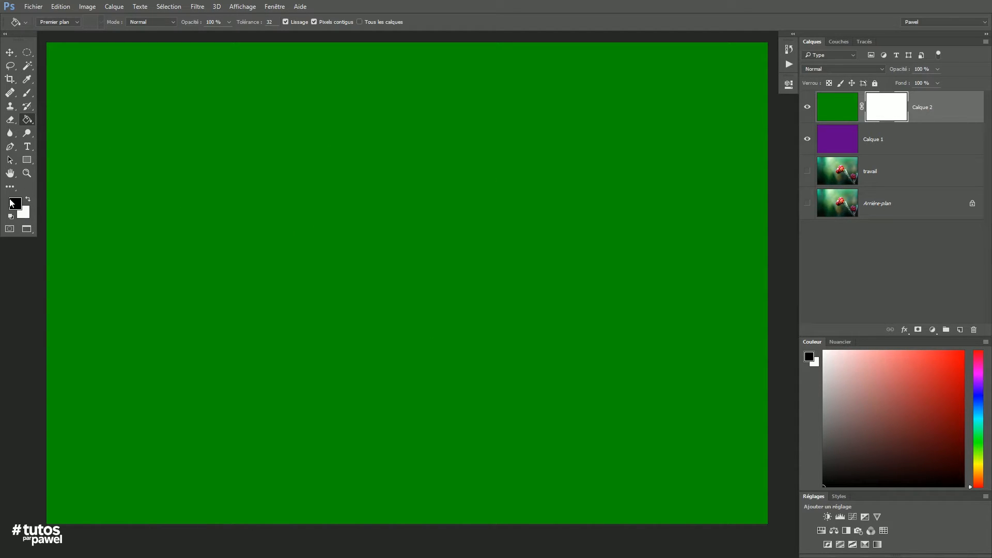
- Compare the foreground colour for the green layer and for its mask, opening the colour picker without changing anything
{"action": "left_click", "coordinate": [829, 110]}
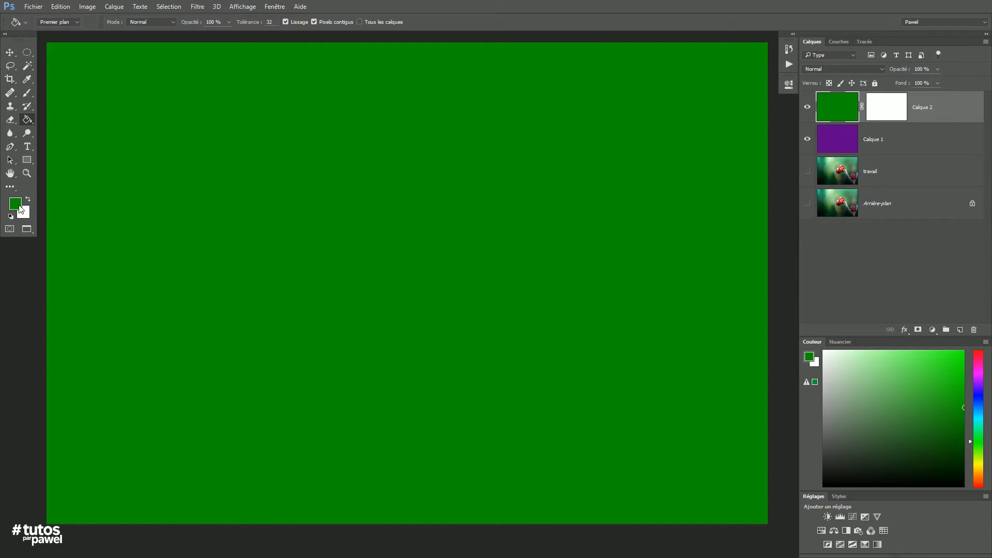
{"action": "left_click", "coordinate": [886, 107]}
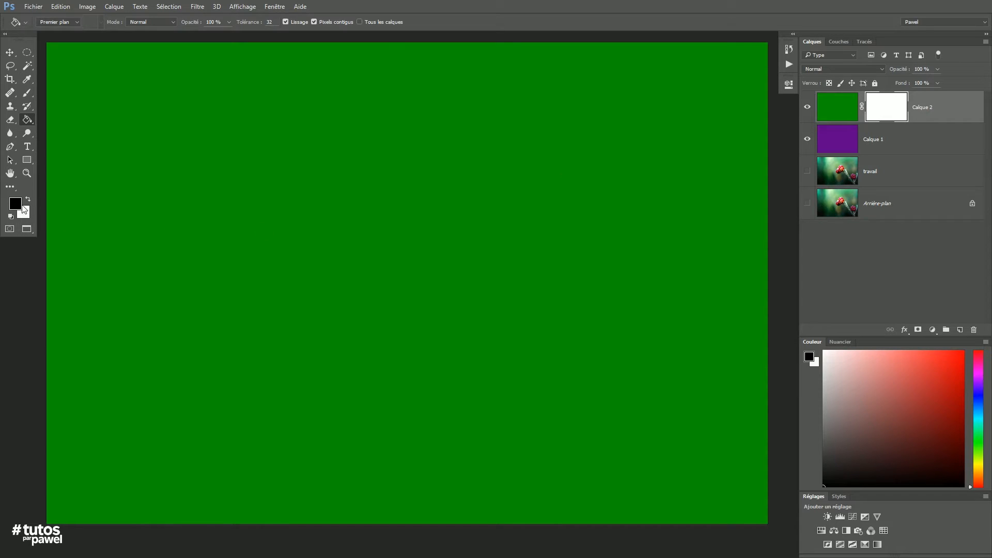
{"action": "left_click", "coordinate": [16, 204]}
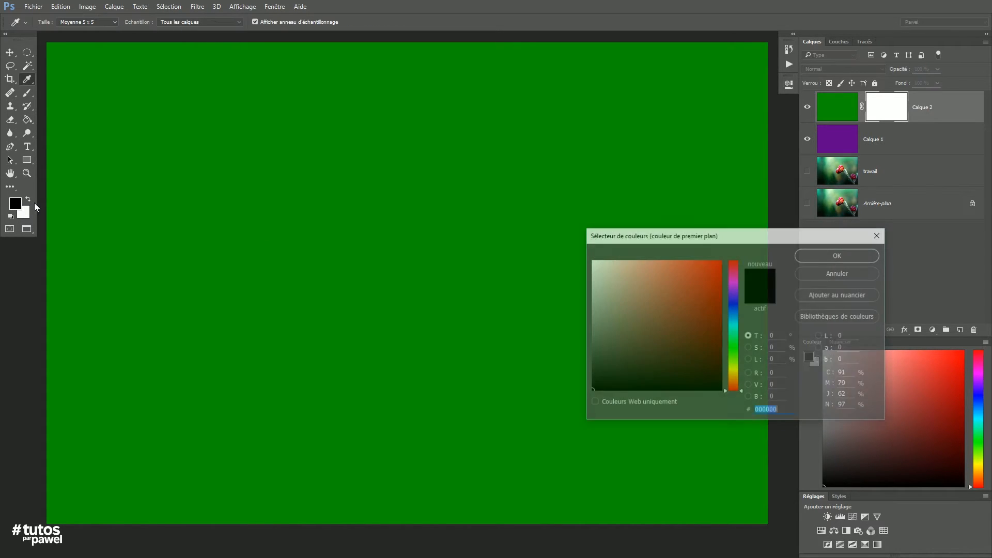
{"action": "left_click", "coordinate": [832, 273]}
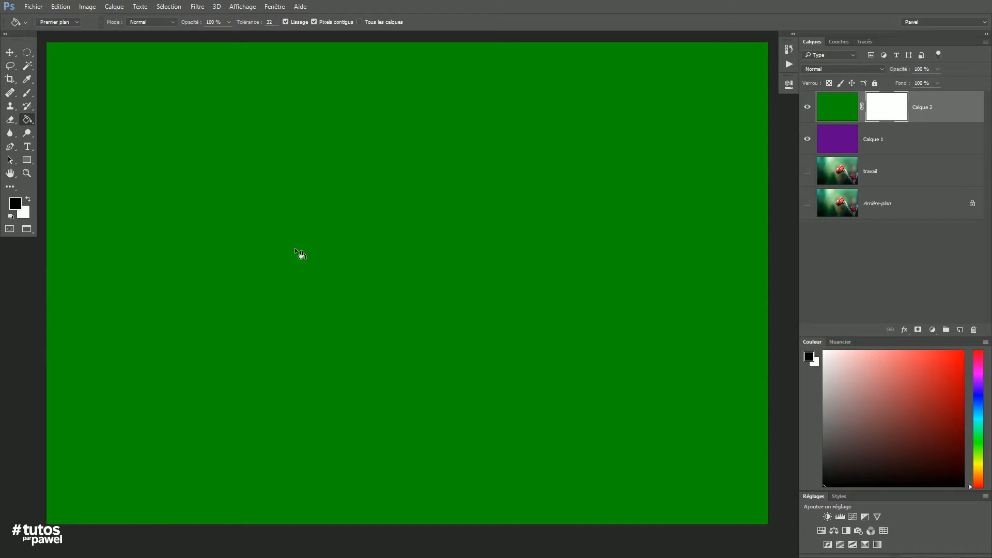
- Choose the Brush tool and swap the foreground and background colours back and forth, ending with black in front
{"action": "left_click", "coordinate": [27, 94]}
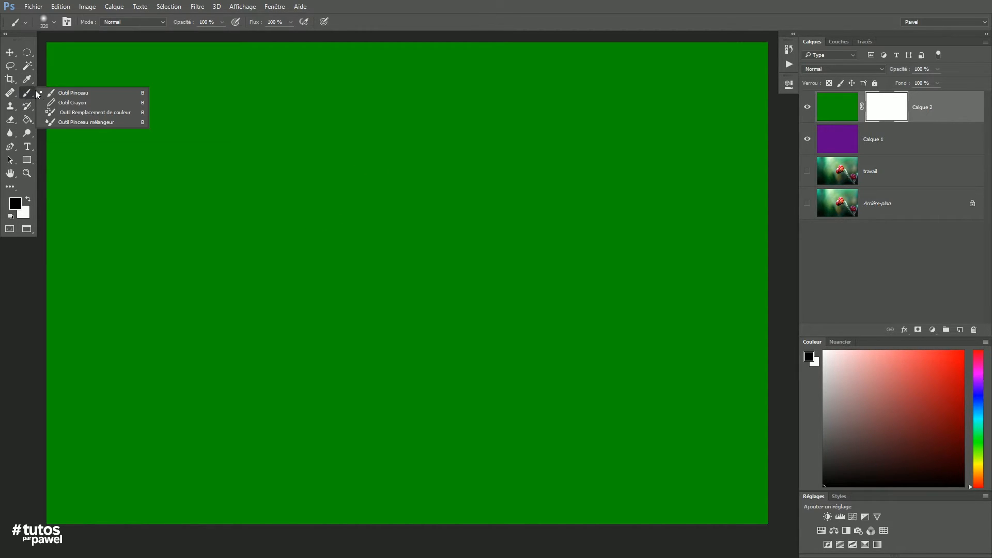
{"action": "left_click", "coordinate": [77, 94]}
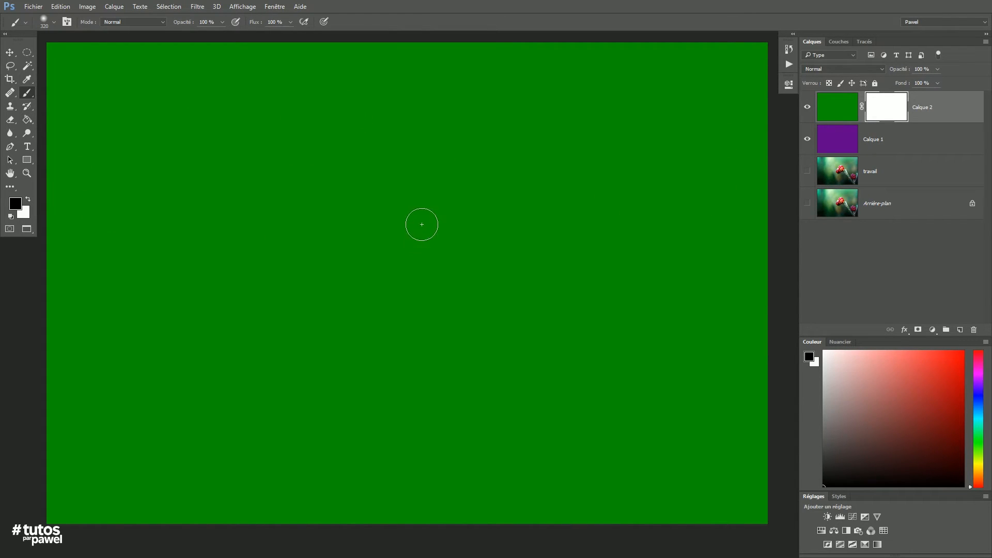
{"action": "left_click", "coordinate": [28, 201]}
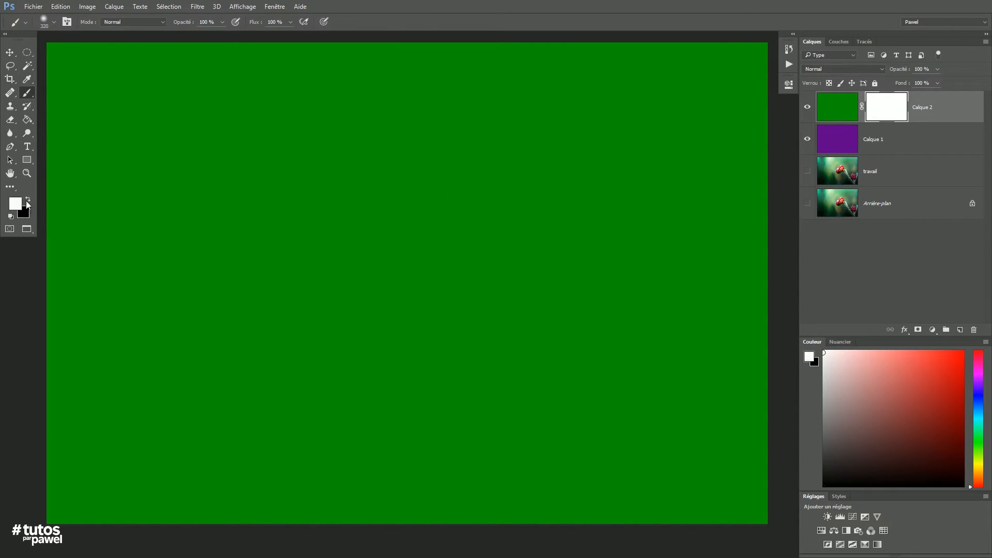
{"action": "left_click", "coordinate": [28, 201]}
{"action": "left_click", "coordinate": [29, 201]}
{"action": "left_click", "coordinate": [29, 201]}
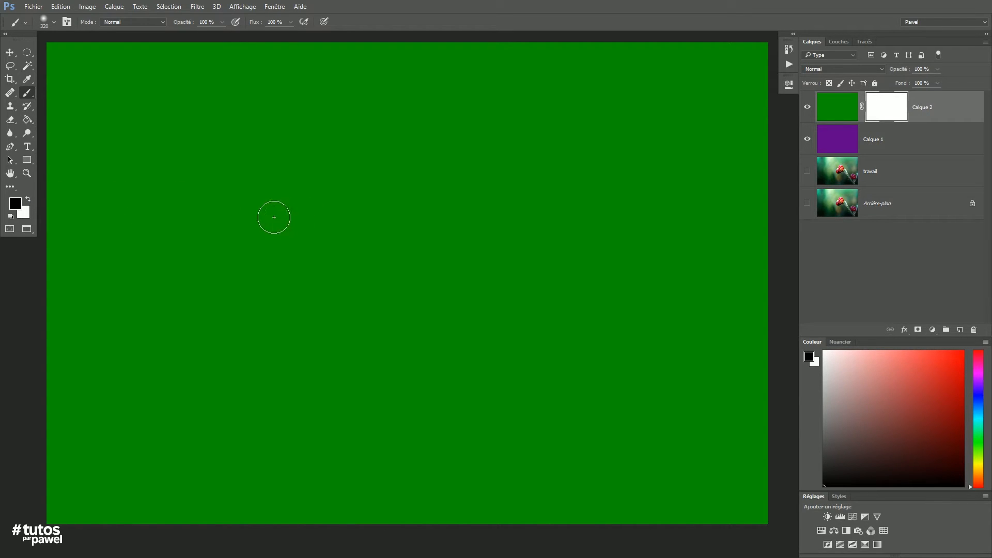
- Paint a large black area around the centre of the green layer's mask to reveal the purple layer
{"action": "key", "text": "x"}
{"action": "key", "text": "x"}
{"action": "key", "text": "x"}
{"action": "key", "text": "x"}
{"action": "key", "text": "x"}
{"action": "key", "text": "x"}
{"action": "key", "text": "x"}
{"action": "key", "text": "x"}
{"action": "mouse_move", "coordinate": [439, 244]}
{"action": "left_mouse_down"}
{"action": "mouse_move", "coordinate": [448, 253]}
{"action": "mouse_move", "coordinate": [390, 295]}
{"action": "mouse_move", "coordinate": [483, 313]}
{"action": "mouse_move", "coordinate": [394, 350]}
{"action": "mouse_move", "coordinate": [485, 293]}
{"action": "mouse_move", "coordinate": [509, 341]}
{"action": "mouse_move", "coordinate": [460, 234]}
{"action": "mouse_move", "coordinate": [551, 278]}
{"action": "mouse_move", "coordinate": [571, 277]}
{"action": "mouse_move", "coordinate": [533, 377]}
{"action": "mouse_move", "coordinate": [559, 341]}
{"action": "mouse_move", "coordinate": [420, 381]}
{"action": "mouse_move", "coordinate": [445, 395]}
{"action": "left_mouse_up"}
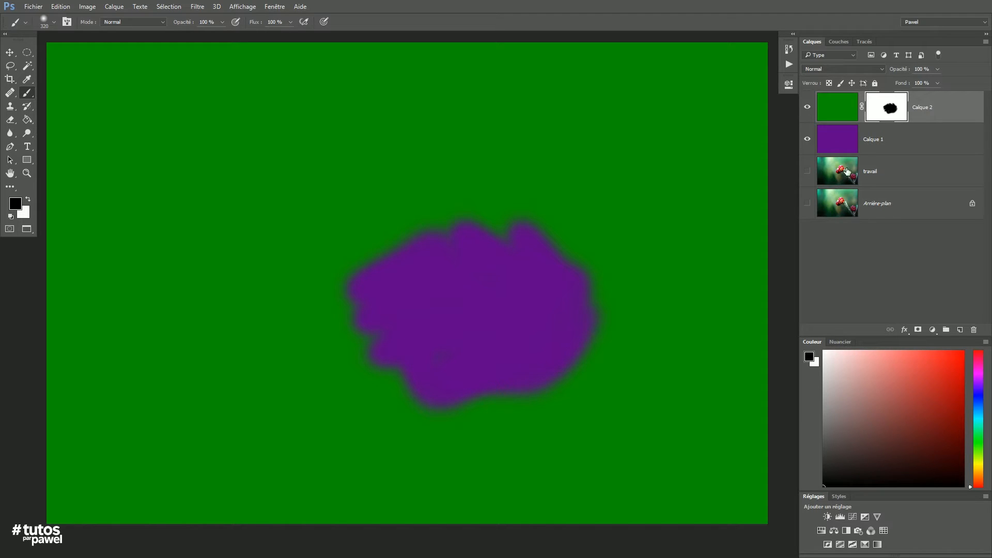
- Show the travail photo instead of the purple layer and extend the mask's black area over the top of the berry
{"action": "left_click", "coordinate": [836, 176]}
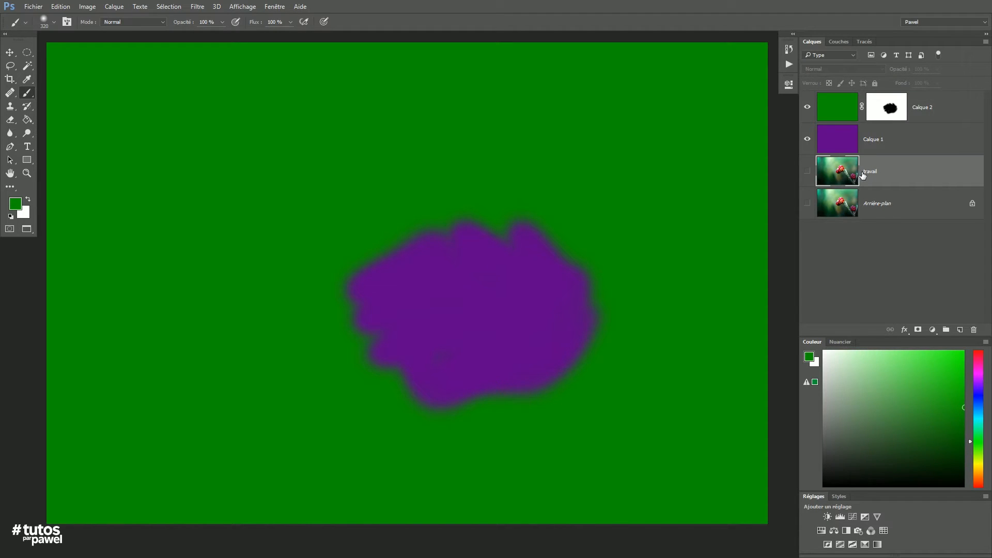
{"action": "left_click", "coordinate": [808, 172]}
{"action": "left_click", "coordinate": [841, 141]}
{"action": "left_click", "coordinate": [807, 139]}
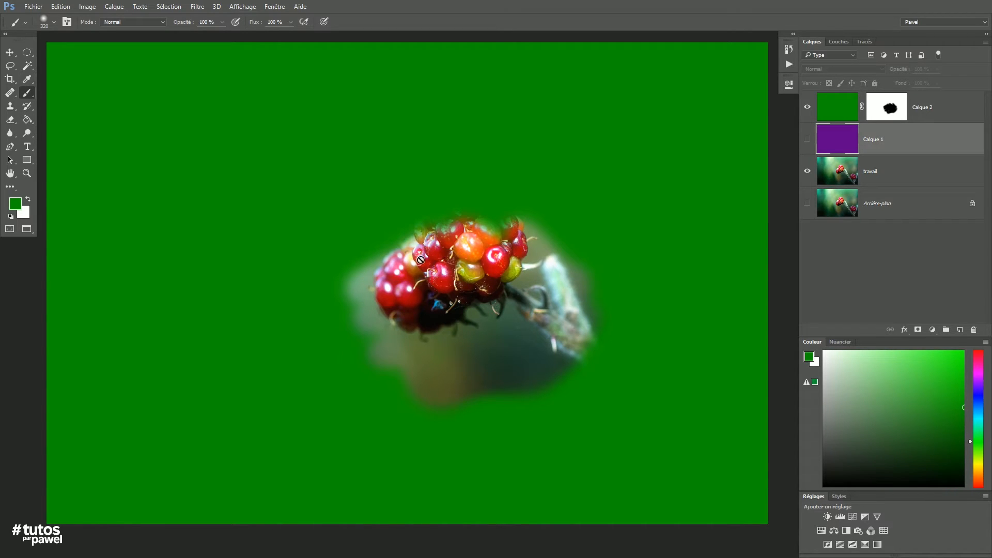
{"action": "left_click", "coordinate": [887, 107]}
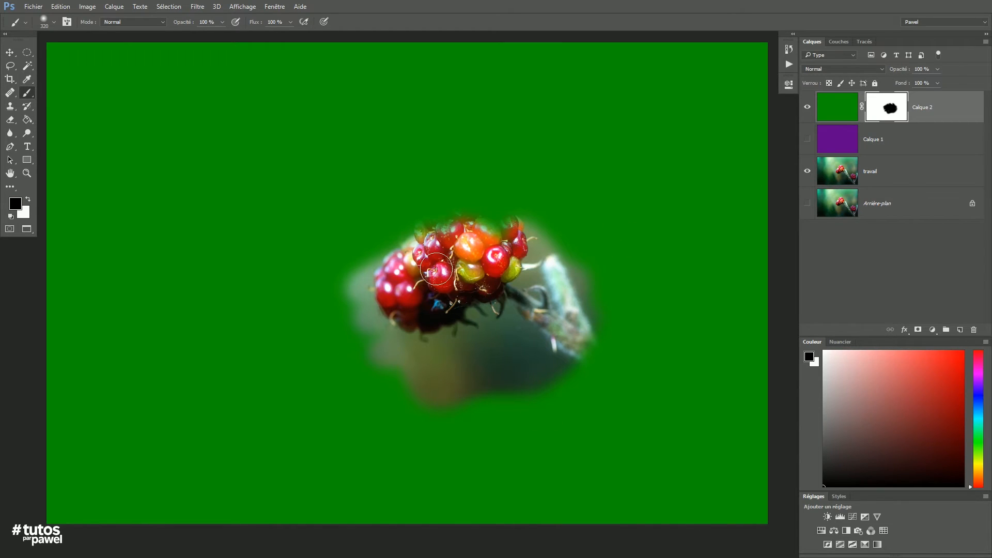
{"action": "mouse_move", "coordinate": [423, 223]}
{"action": "left_mouse_down"}
{"action": "mouse_move", "coordinate": [464, 198]}
{"action": "mouse_move", "coordinate": [488, 200]}
{"action": "mouse_move", "coordinate": [505, 238]}
{"action": "mouse_move", "coordinate": [508, 222]}
{"action": "mouse_move", "coordinate": [492, 280]}
{"action": "mouse_move", "coordinate": [431, 291]}
{"action": "left_mouse_up"}
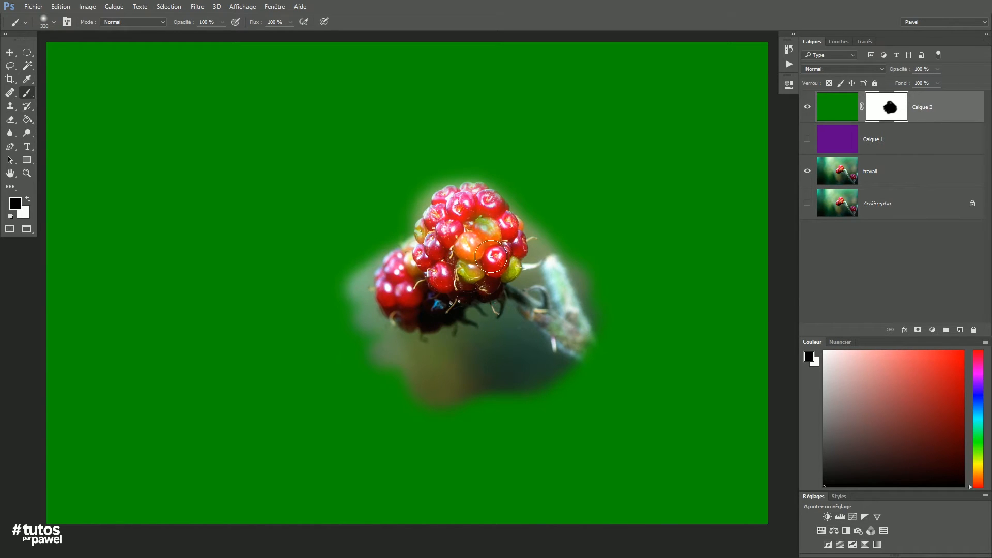
- Set the brush to 267 px with 0 % hardness and paint a soft black stroke on the mask above-left of the berry
{"action": "left_click", "coordinate": [54, 22]}
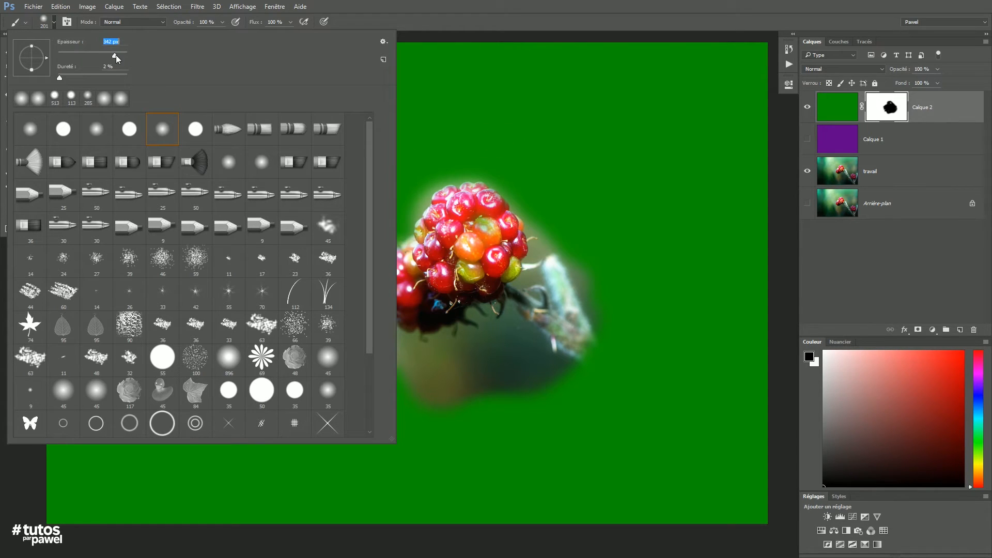
{"action": "left_click_drag", "start_coordinate": [122, 56], "coordinate": [123, 56]}
{"action": "left_click_drag", "start_coordinate": [60, 76], "coordinate": [57, 77]}
{"action": "key", "text": "Return"}
{"action": "left_click_drag", "start_coordinate": [413, 164], "coordinate": [309, 193]}
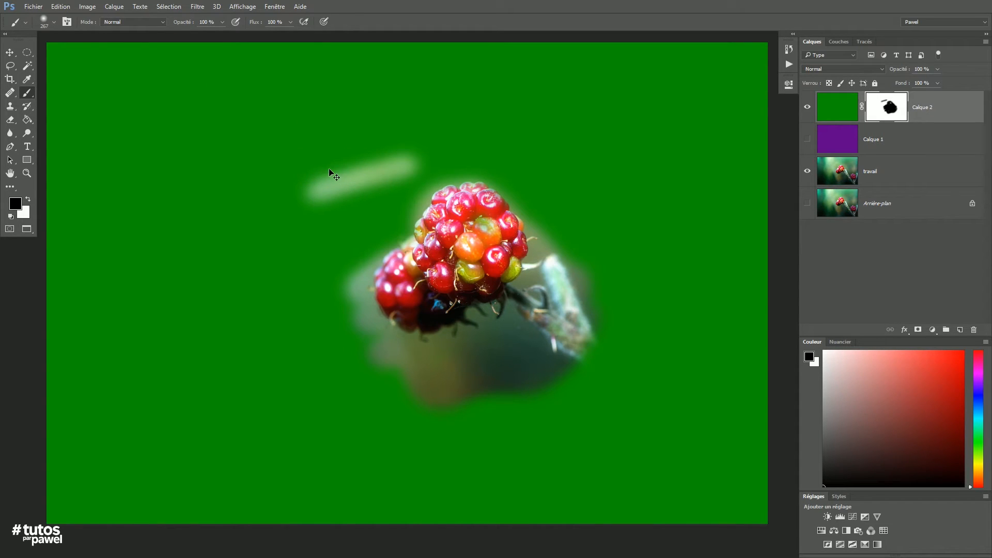
- Set the brush hardness to 100 % and paint a hard-edged vertical black stroke on the mask, right of the berry
{"action": "left_click", "coordinate": [53, 21]}
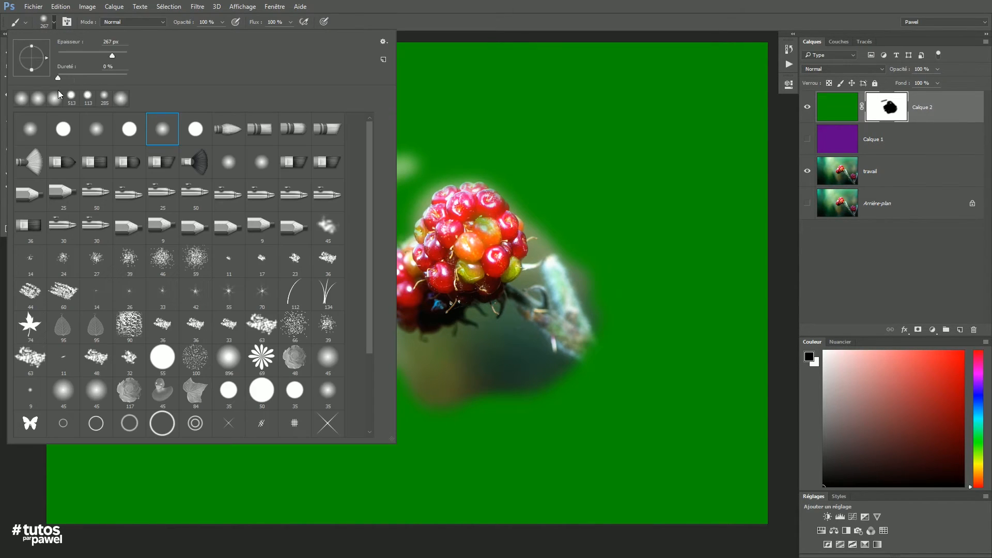
{"action": "left_click_drag", "start_coordinate": [59, 77], "coordinate": [75, 76]}
{"action": "left_click_drag", "start_coordinate": [138, 79], "coordinate": [140, 75]}
{"action": "left_click", "coordinate": [472, 33]}
{"action": "left_click_drag", "start_coordinate": [605, 98], "coordinate": [624, 279]}
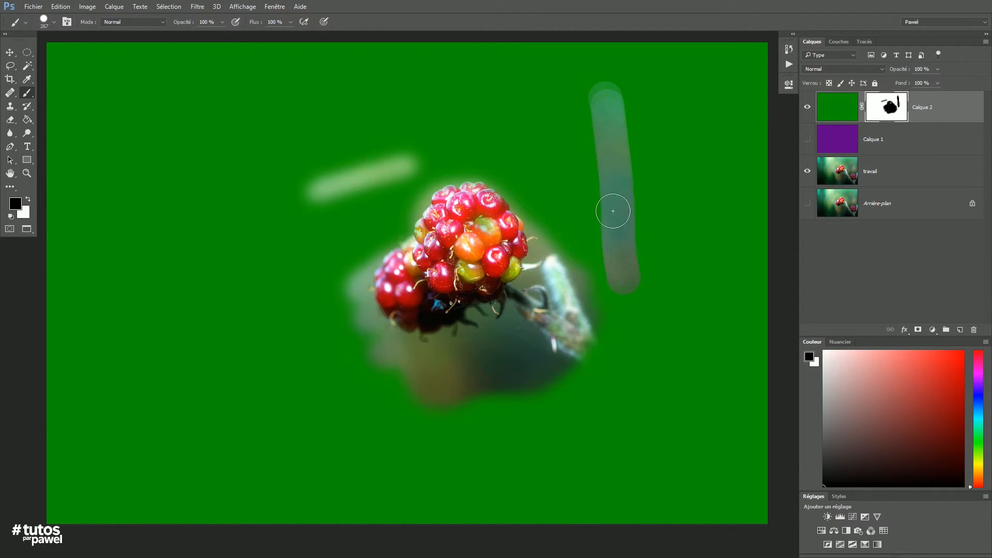
- Reduce the brush hardness to the minimum and paint a soft vertical stroke on the mask between the berry and the hard-edged stroke
{"action": "left_click", "coordinate": [54, 22]}
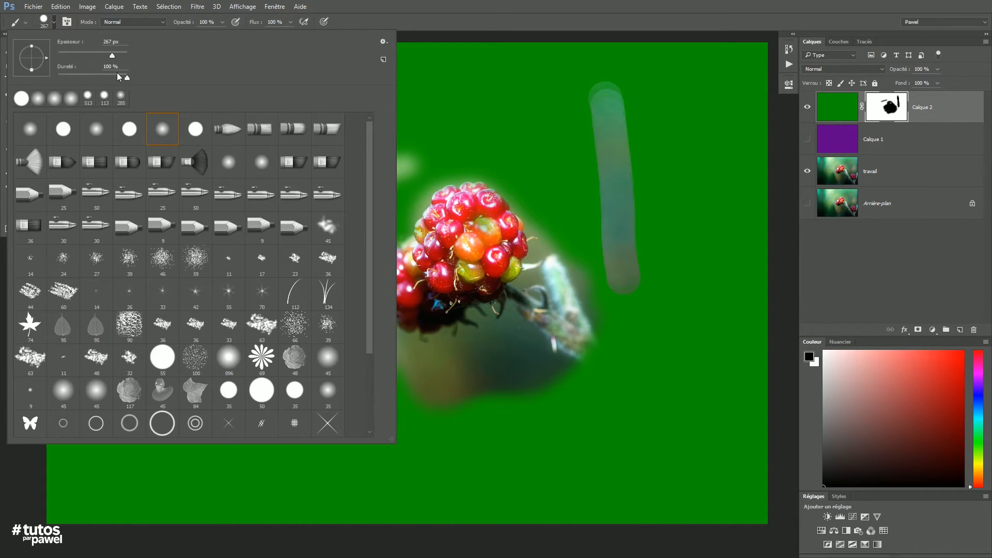
{"action": "left_click_drag", "start_coordinate": [107, 77], "coordinate": [44, 78]}
{"action": "left_click", "coordinate": [485, 22]}
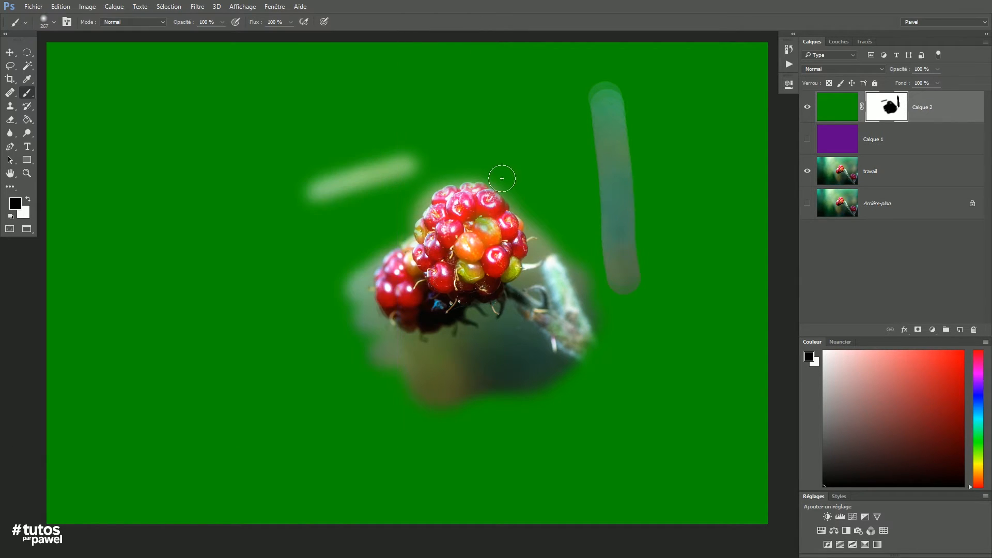
{"action": "left_click_drag", "start_coordinate": [529, 76], "coordinate": [539, 206]}
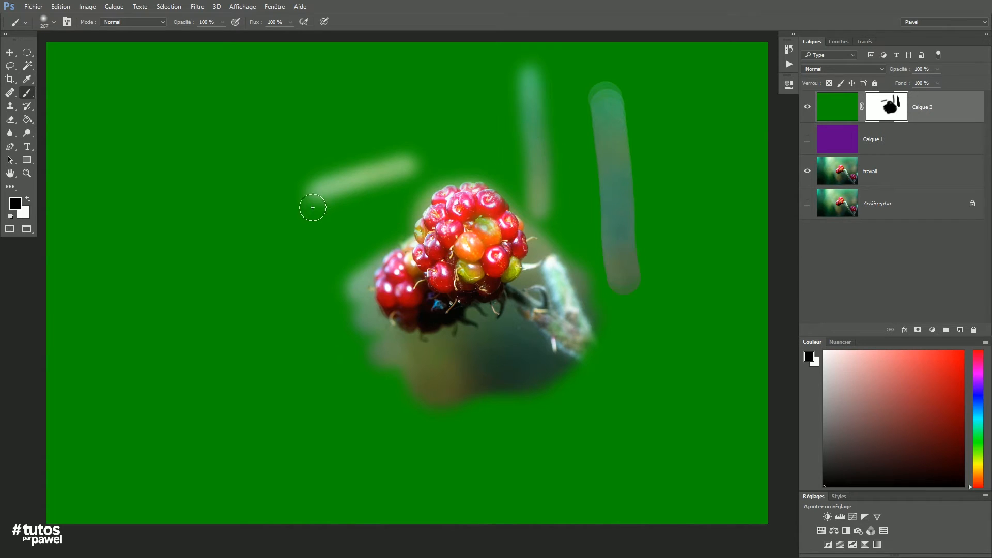
- Paint white on the green layer's mask over the three test strokes and the background around the berry, leaving only the fruit showing
{"action": "key", "text": "x"}
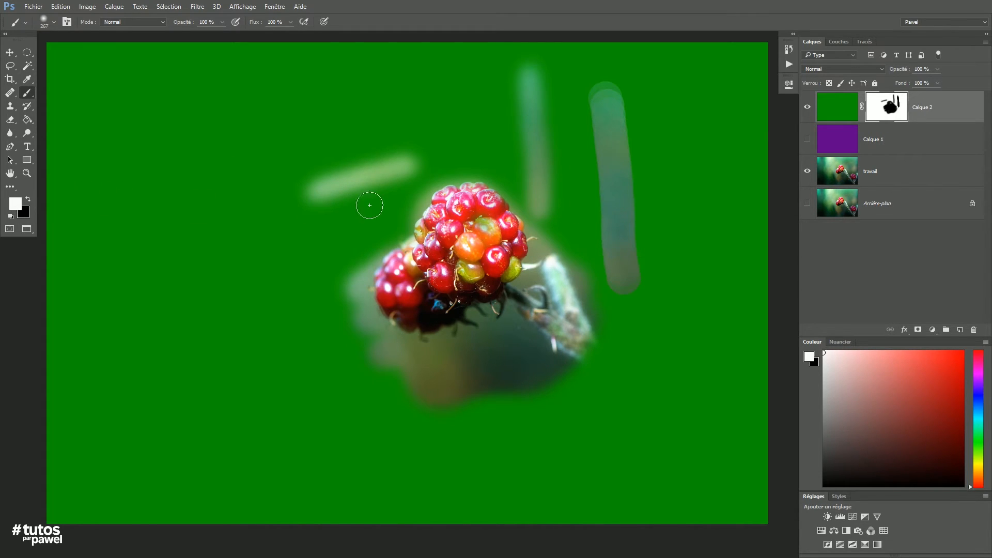
{"action": "mouse_move", "coordinate": [530, 93]}
{"action": "left_mouse_down"}
{"action": "mouse_move", "coordinate": [538, 129]}
{"action": "mouse_move", "coordinate": [521, 116]}
{"action": "mouse_move", "coordinate": [540, 215]}
{"action": "left_mouse_up"}
{"action": "mouse_move", "coordinate": [630, 83]}
{"action": "left_mouse_down"}
{"action": "mouse_move", "coordinate": [586, 89]}
{"action": "mouse_move", "coordinate": [634, 103]}
{"action": "mouse_move", "coordinate": [596, 151]}
{"action": "mouse_move", "coordinate": [640, 293]}
{"action": "left_mouse_up"}
{"action": "mouse_move", "coordinate": [379, 148]}
{"action": "left_mouse_down"}
{"action": "mouse_move", "coordinate": [315, 180]}
{"action": "mouse_move", "coordinate": [318, 199]}
{"action": "mouse_move", "coordinate": [275, 211]}
{"action": "mouse_move", "coordinate": [309, 187]}
{"action": "left_mouse_up"}
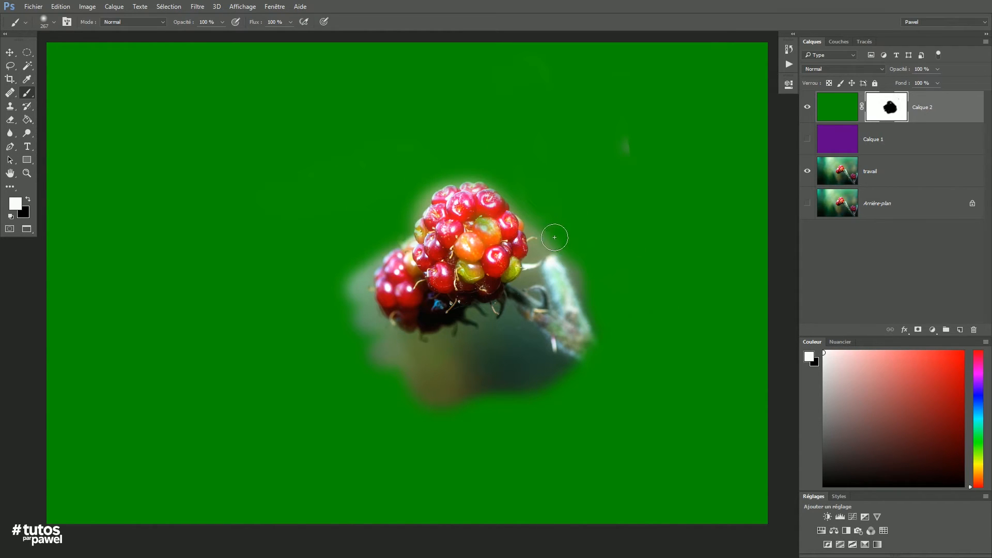
{"action": "mouse_move", "coordinate": [557, 235]}
{"action": "left_mouse_down"}
{"action": "mouse_move", "coordinate": [538, 249]}
{"action": "mouse_move", "coordinate": [548, 247]}
{"action": "mouse_move", "coordinate": [535, 222]}
{"action": "mouse_move", "coordinate": [554, 251]}
{"action": "mouse_move", "coordinate": [563, 292]}
{"action": "mouse_move", "coordinate": [567, 266]}
{"action": "mouse_move", "coordinate": [590, 329]}
{"action": "mouse_move", "coordinate": [578, 335]}
{"action": "mouse_move", "coordinate": [542, 280]}
{"action": "mouse_move", "coordinate": [511, 309]}
{"action": "mouse_move", "coordinate": [526, 301]}
{"action": "mouse_move", "coordinate": [554, 361]}
{"action": "mouse_move", "coordinate": [543, 301]}
{"action": "mouse_move", "coordinate": [581, 374]}
{"action": "mouse_move", "coordinate": [581, 298]}
{"action": "mouse_move", "coordinate": [562, 303]}
{"action": "mouse_move", "coordinate": [576, 294]}
{"action": "mouse_move", "coordinate": [544, 294]}
{"action": "mouse_move", "coordinate": [488, 334]}
{"action": "mouse_move", "coordinate": [473, 323]}
{"action": "mouse_move", "coordinate": [494, 317]}
{"action": "mouse_move", "coordinate": [466, 362]}
{"action": "mouse_move", "coordinate": [430, 359]}
{"action": "mouse_move", "coordinate": [445, 341]}
{"action": "mouse_move", "coordinate": [448, 351]}
{"action": "mouse_move", "coordinate": [494, 348]}
{"action": "mouse_move", "coordinate": [559, 327]}
{"action": "mouse_move", "coordinate": [526, 336]}
{"action": "mouse_move", "coordinate": [465, 393]}
{"action": "mouse_move", "coordinate": [579, 352]}
{"action": "mouse_move", "coordinate": [502, 413]}
{"action": "mouse_move", "coordinate": [438, 383]}
{"action": "mouse_move", "coordinate": [487, 378]}
{"action": "mouse_move", "coordinate": [410, 354]}
{"action": "mouse_move", "coordinate": [425, 346]}
{"action": "mouse_move", "coordinate": [372, 345]}
{"action": "mouse_move", "coordinate": [350, 324]}
{"action": "mouse_move", "coordinate": [370, 320]}
{"action": "mouse_move", "coordinate": [348, 280]}
{"action": "mouse_move", "coordinate": [358, 288]}
{"action": "mouse_move", "coordinate": [375, 239]}
{"action": "mouse_move", "coordinate": [426, 171]}
{"action": "mouse_move", "coordinate": [462, 152]}
{"action": "mouse_move", "coordinate": [507, 165]}
{"action": "left_mouse_up"}
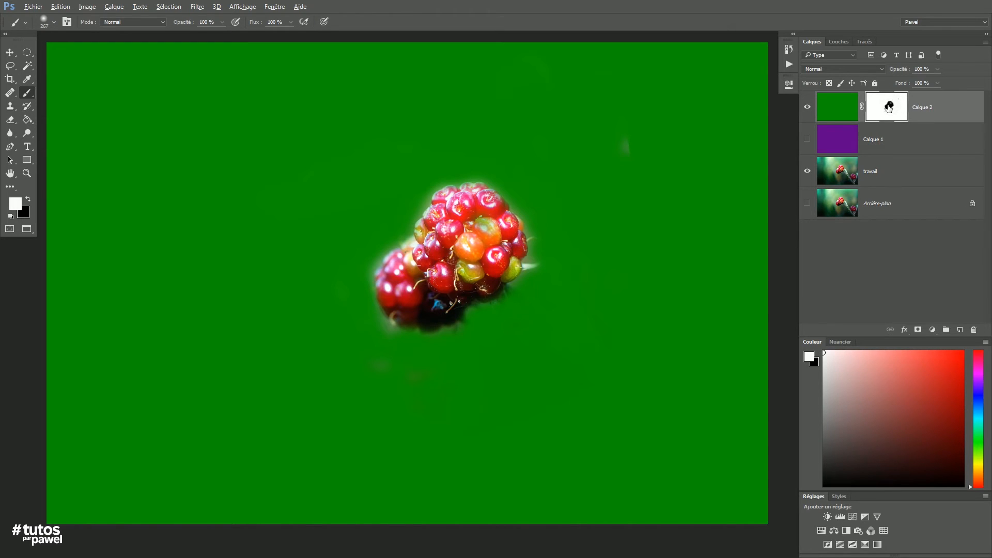
- Display the green layer's mask alone and paint the stray grey specks around the black berry shape white
{"action": "left_click", "coordinate": [889, 107], "text": "alt"}
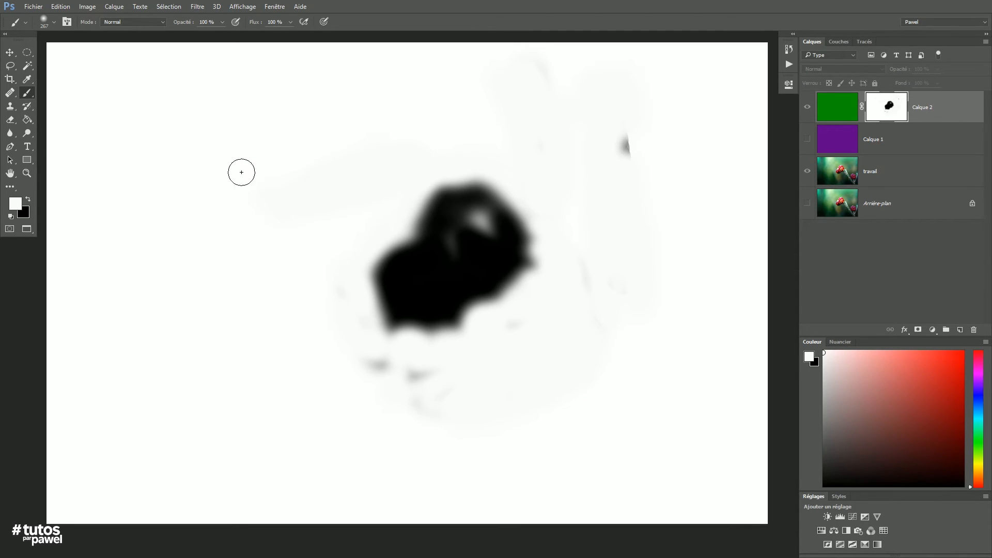
{"action": "left_click_drag", "start_coordinate": [628, 135], "coordinate": [622, 150]}
{"action": "mouse_move", "coordinate": [588, 260]}
{"action": "left_mouse_down"}
{"action": "mouse_move", "coordinate": [582, 288]}
{"action": "mouse_move", "coordinate": [612, 296]}
{"action": "mouse_move", "coordinate": [638, 270]}
{"action": "left_mouse_up"}
{"action": "left_click_drag", "start_coordinate": [512, 325], "coordinate": [507, 339]}
{"action": "mouse_move", "coordinate": [477, 374]}
{"action": "left_mouse_down"}
{"action": "mouse_move", "coordinate": [423, 388]}
{"action": "mouse_move", "coordinate": [378, 374]}
{"action": "mouse_move", "coordinate": [396, 403]}
{"action": "mouse_move", "coordinate": [361, 331]}
{"action": "mouse_move", "coordinate": [418, 423]}
{"action": "mouse_move", "coordinate": [369, 402]}
{"action": "mouse_move", "coordinate": [389, 368]}
{"action": "mouse_move", "coordinate": [514, 326]}
{"action": "left_mouse_up"}
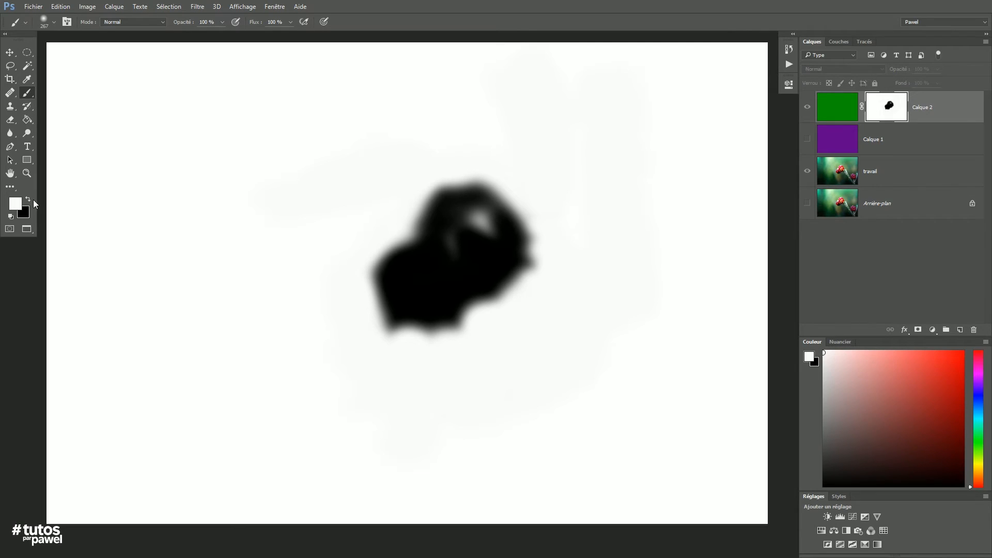
- Paint the grey patches inside the berry shape black on the mask and return to the normal image view
{"action": "key", "text": "x"}
{"action": "mouse_move", "coordinate": [489, 244]}
{"action": "left_mouse_down"}
{"action": "mouse_move", "coordinate": [487, 212]}
{"action": "mouse_move", "coordinate": [444, 237]}
{"action": "mouse_move", "coordinate": [445, 259]}
{"action": "mouse_move", "coordinate": [417, 305]}
{"action": "left_mouse_up"}
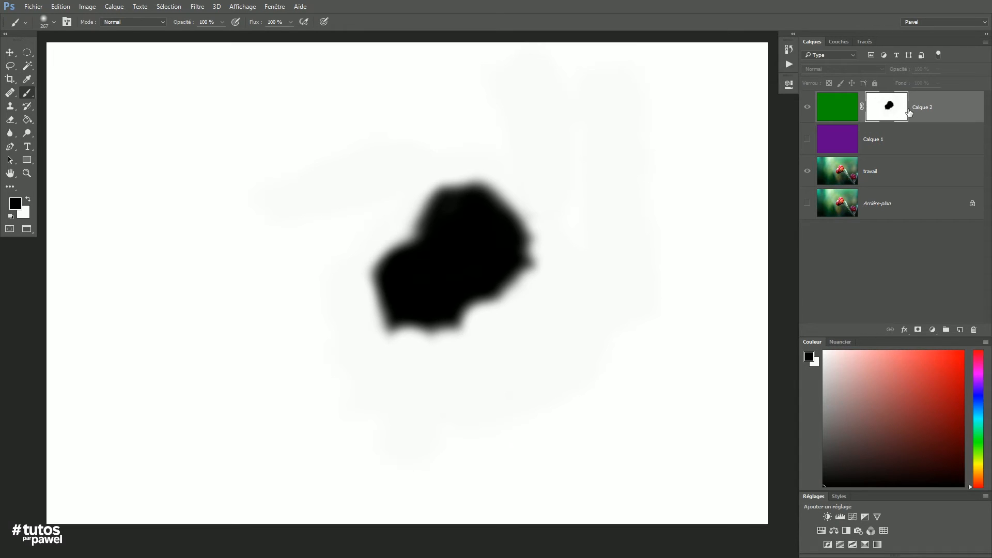
{"action": "left_click", "coordinate": [882, 106], "text": "alt"}
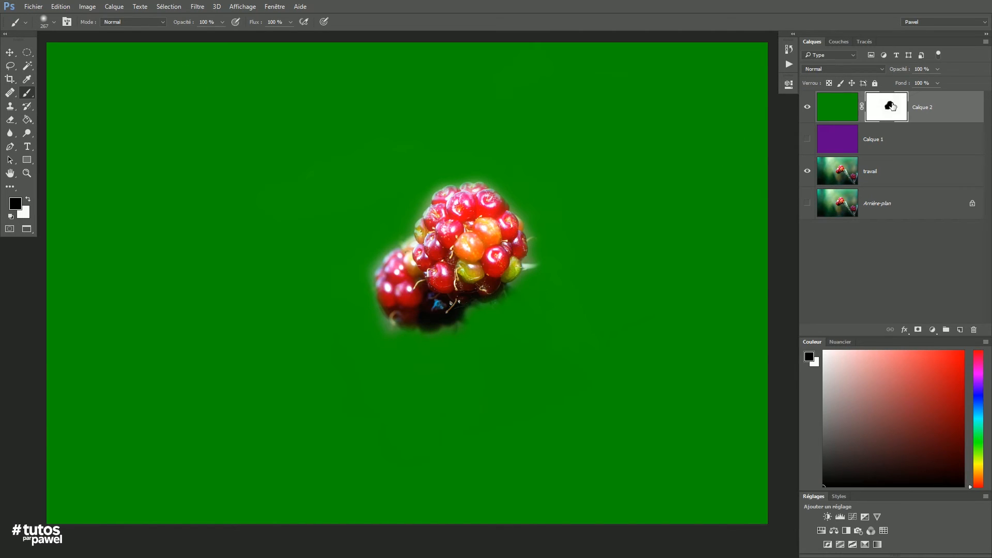
- Start deleting the green Calque 2 layer's mask and cancel the deletion
{"action": "left_click_drag", "start_coordinate": [885, 116], "coordinate": [974, 331]}
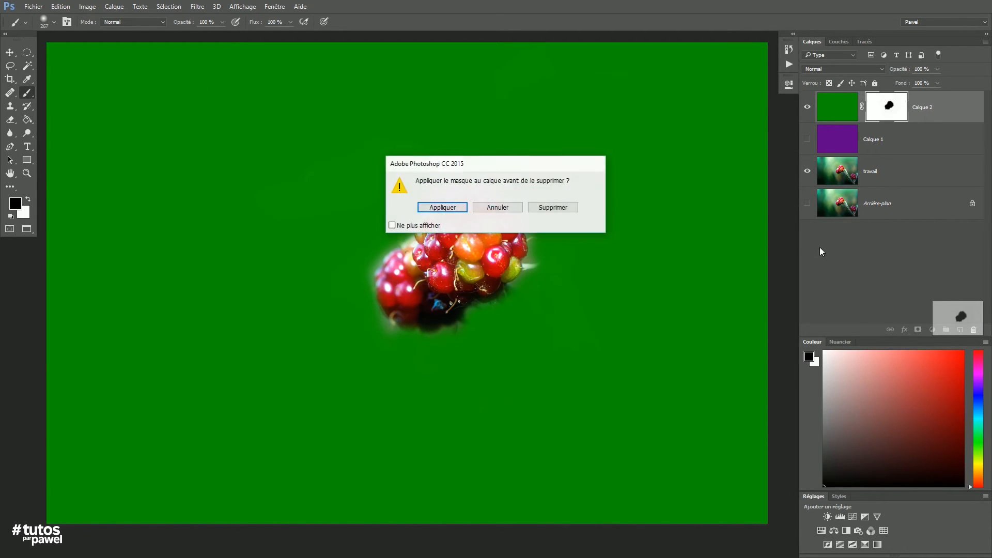
{"action": "left_click", "coordinate": [498, 206]}
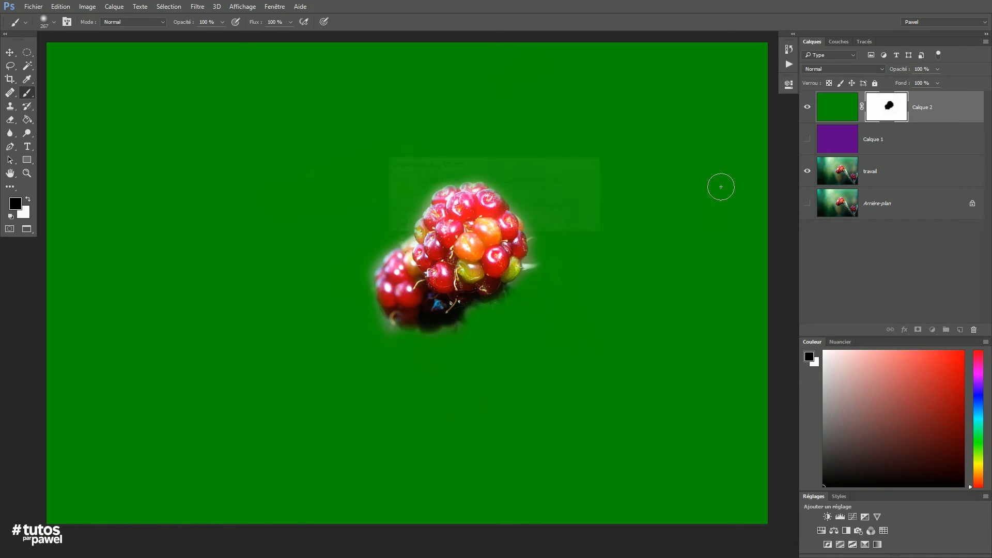
- Hide the green Calque 2 layer, show the purple Calque 1 layer and add a white layer mask to it
{"action": "left_click", "coordinate": [807, 108]}
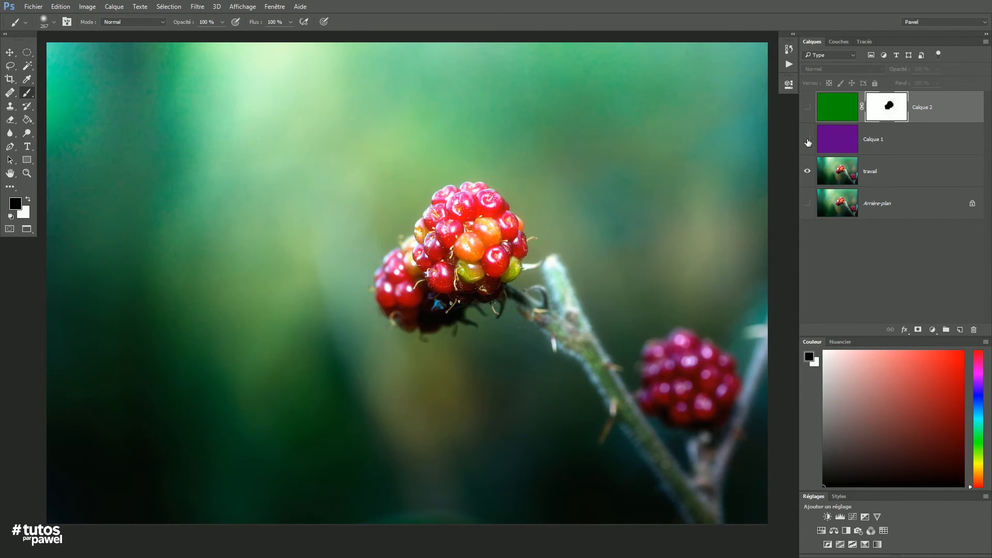
{"action": "left_click", "coordinate": [807, 143]}
{"action": "left_click", "coordinate": [851, 143]}
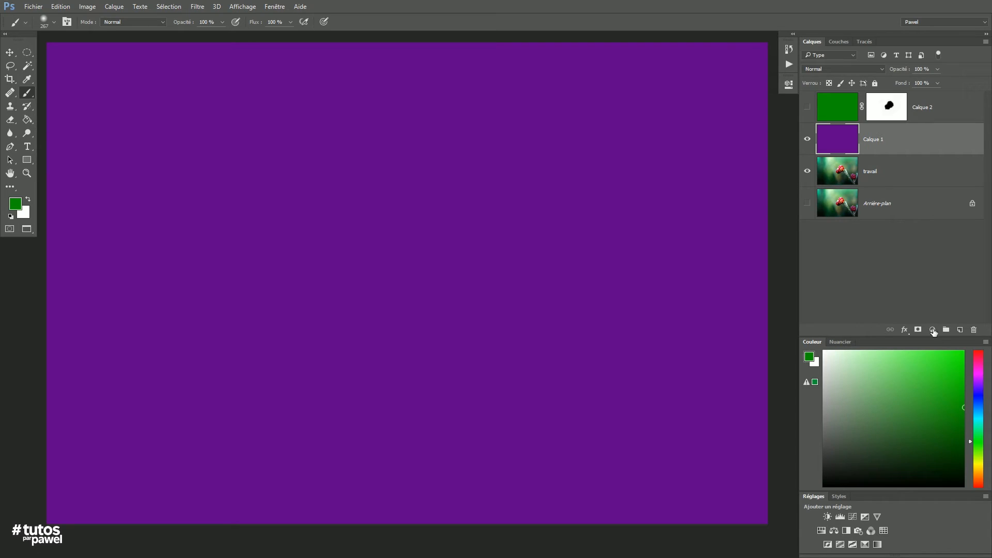
{"action": "left_click", "coordinate": [917, 330]}
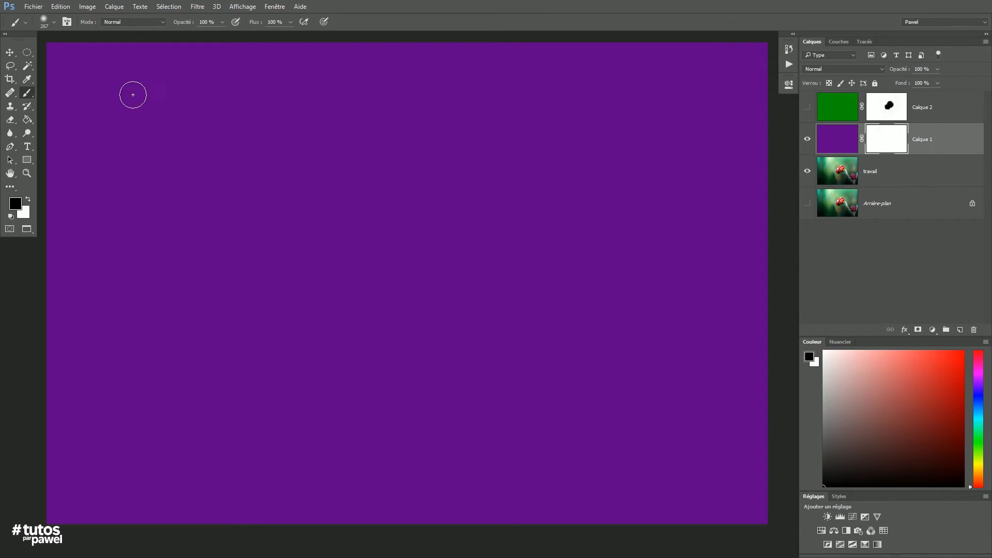
- Make a large elliptical selection centred on the canvas with the purple layer's mask active
{"action": "left_click", "coordinate": [27, 53]}
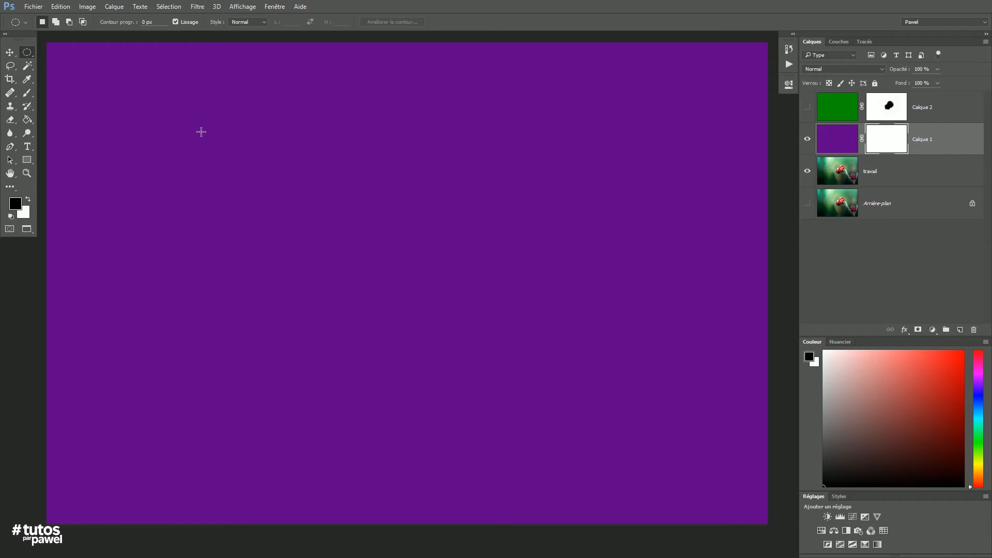
{"action": "left_click_drag", "start_coordinate": [192, 129], "coordinate": [652, 427]}
{"action": "left_click_drag", "start_coordinate": [419, 247], "coordinate": [408, 238]}
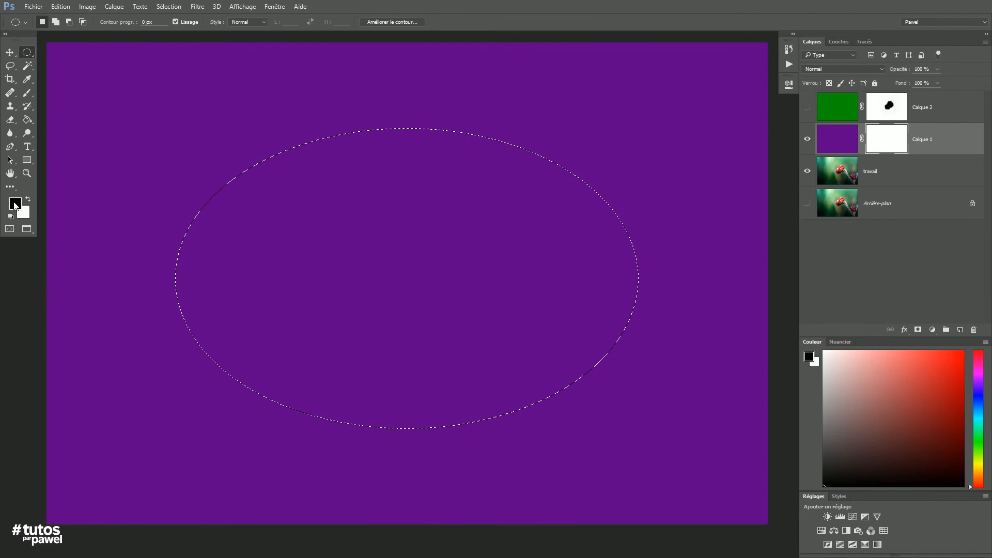
{"action": "left_click", "coordinate": [27, 92]}
{"action": "mouse_move", "coordinate": [207, 212]}
{"action": "left_mouse_down"}
{"action": "mouse_move", "coordinate": [243, 183]}
{"action": "mouse_move", "coordinate": [203, 215]}
{"action": "mouse_move", "coordinate": [237, 244]}
{"action": "mouse_move", "coordinate": [263, 307]}
{"action": "mouse_move", "coordinate": [277, 268]}
{"action": "left_mouse_up"}
{"action": "key", "text": "ctrl+z"}
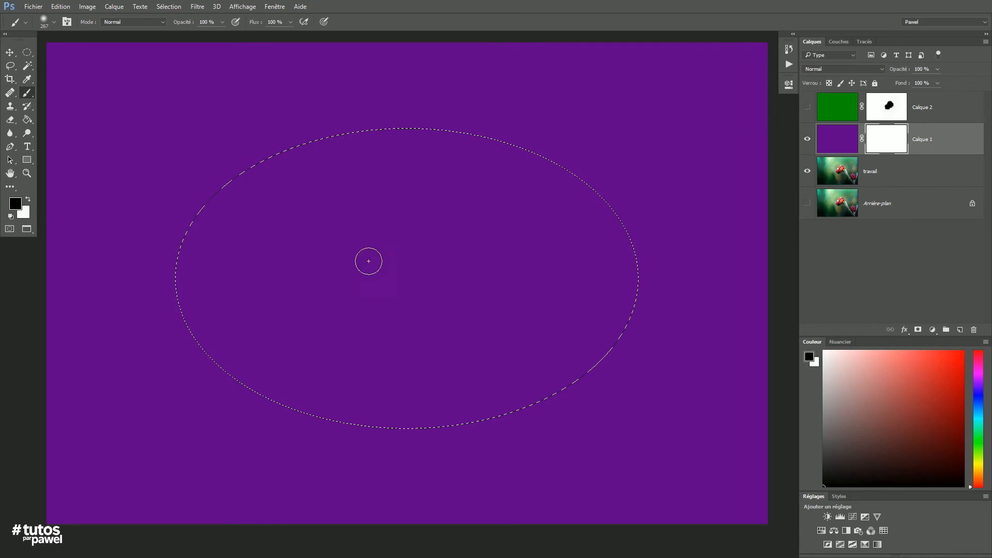
- Fill the elliptical selection with black on the purple layer's mask, deselect, and display the mask alone
{"action": "left_click", "coordinate": [27, 120]}
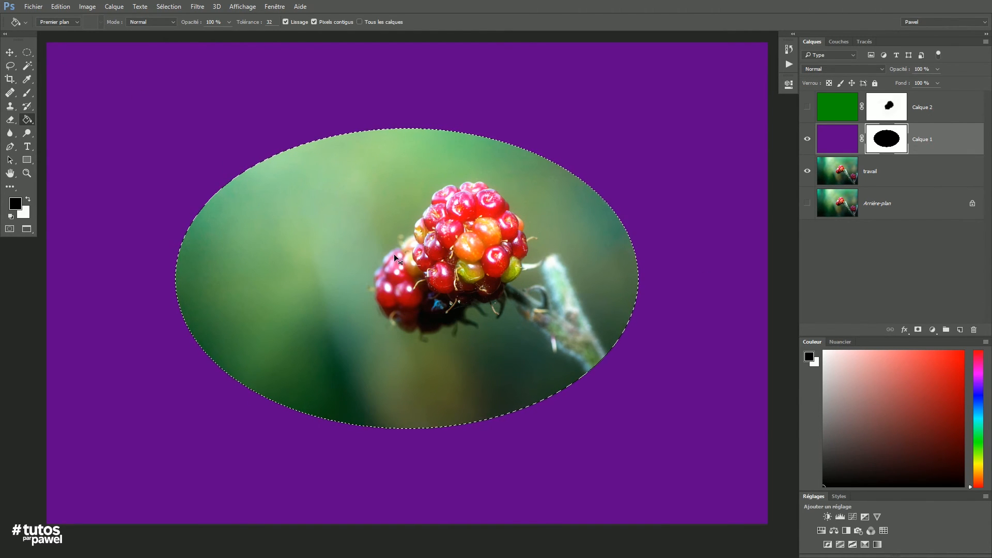
{"action": "key", "text": "ctrl+d"}
{"action": "left_click", "coordinate": [887, 143], "text": "alt"}
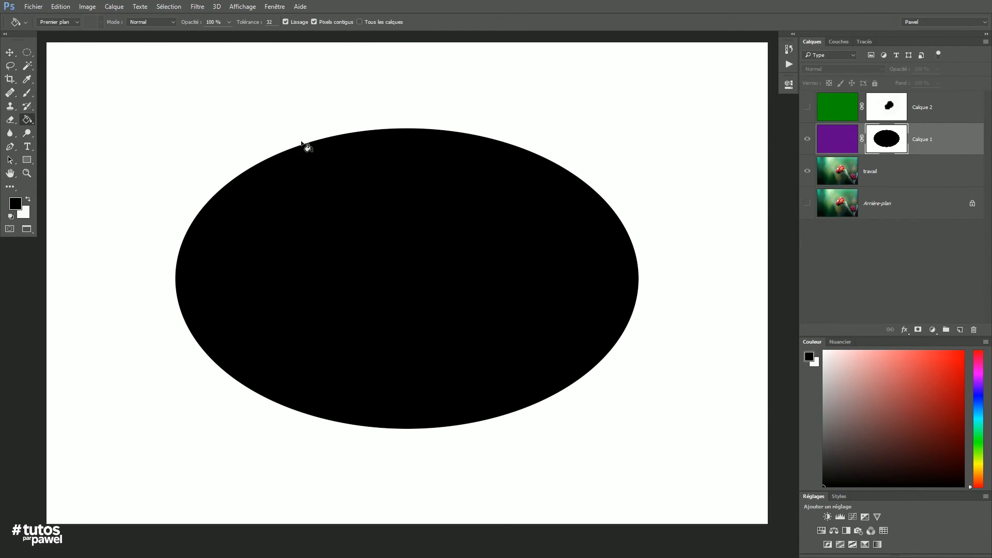
{"action": "left_click", "coordinate": [27, 92]}
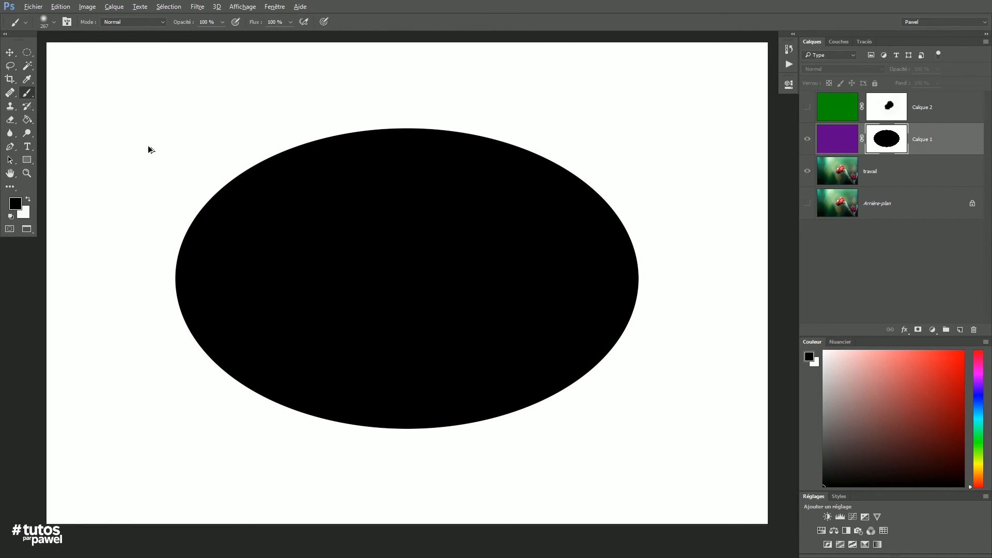
{"action": "left_click_drag", "start_coordinate": [128, 152], "coordinate": [201, 125]}
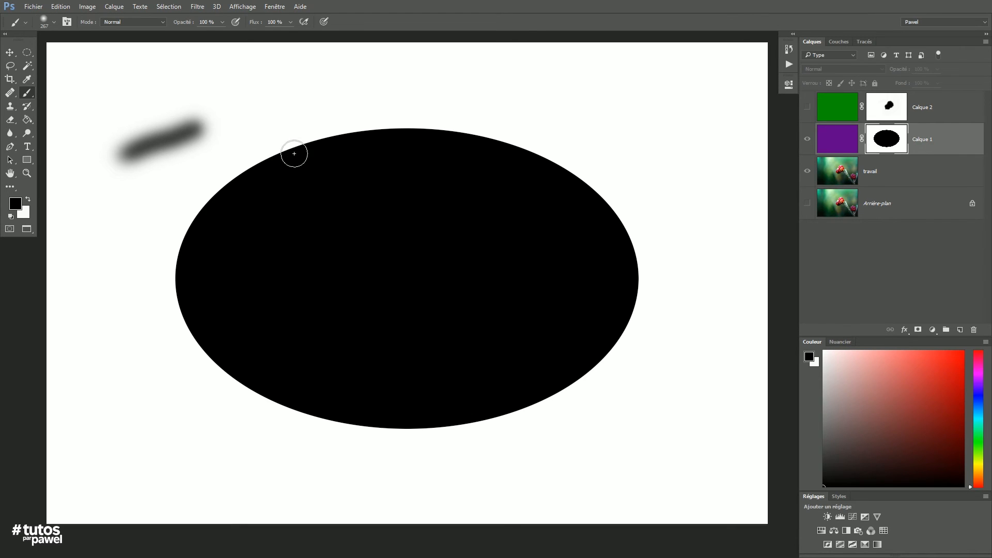
{"action": "key", "text": "ctrl+z"}
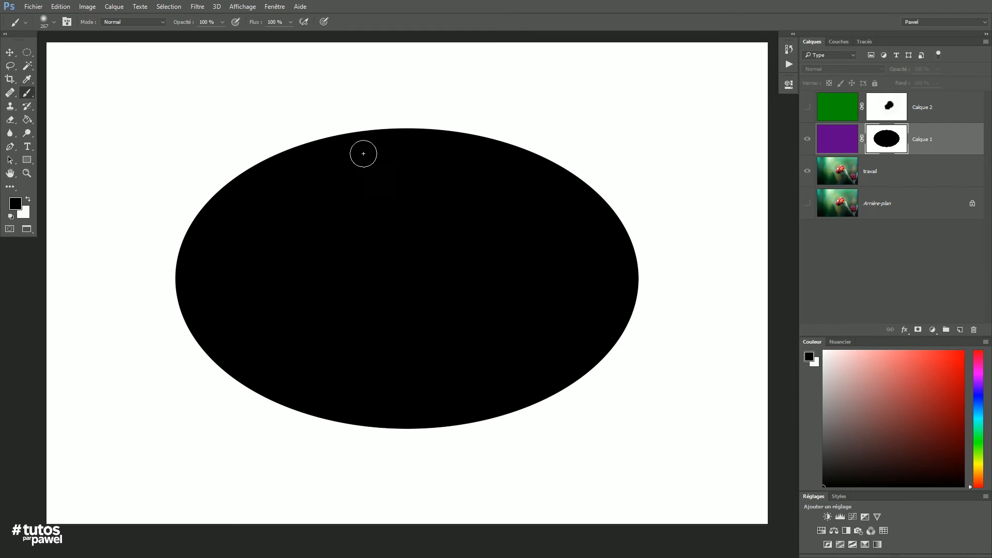
{"action": "left_click", "coordinate": [195, 7]}
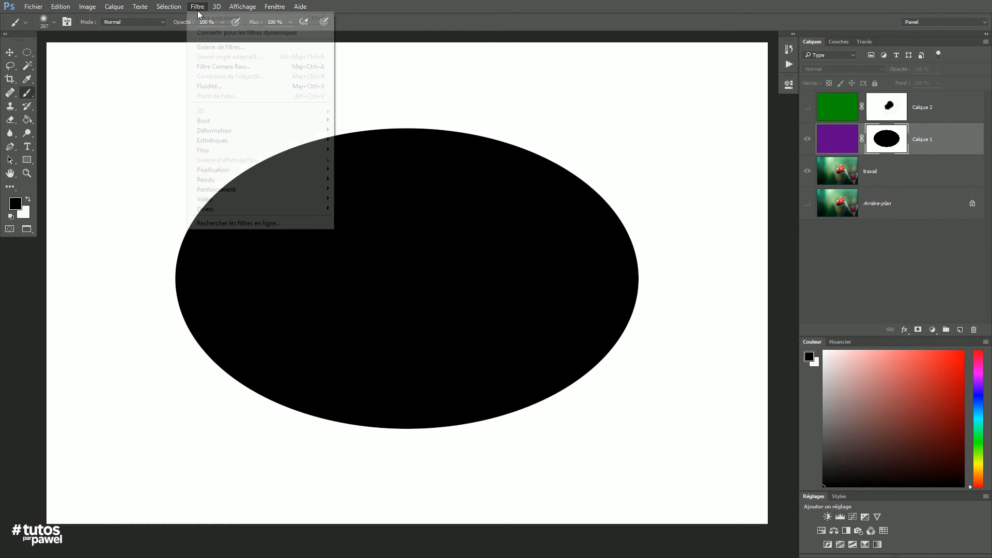
{"action": "left_click", "coordinate": [196, 8]}
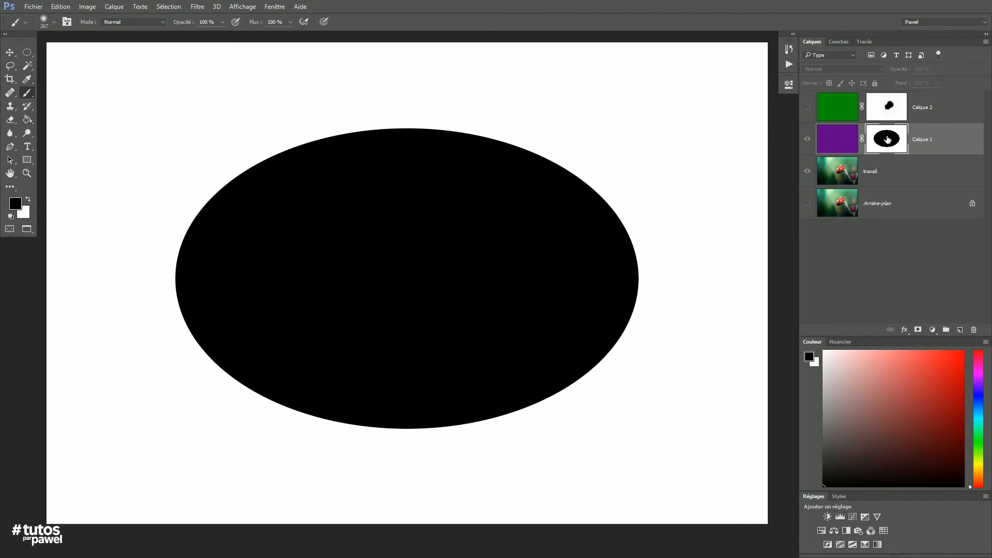
- Apply a Gaussian Blur with a radius of 187.7 pixels to the purple layer's mask, softening the ellipse's edge
{"action": "left_click", "coordinate": [200, 7]}
{"action": "mouse_move", "coordinate": [204, 153]}
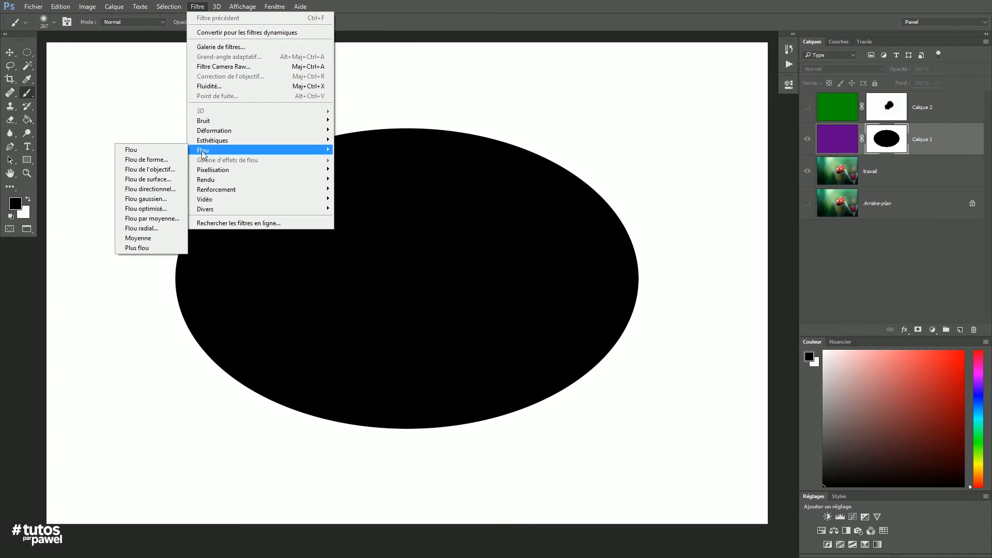
{"action": "left_click", "coordinate": [145, 200]}
{"action": "left_click_drag", "start_coordinate": [572, 231], "coordinate": [688, 278]}
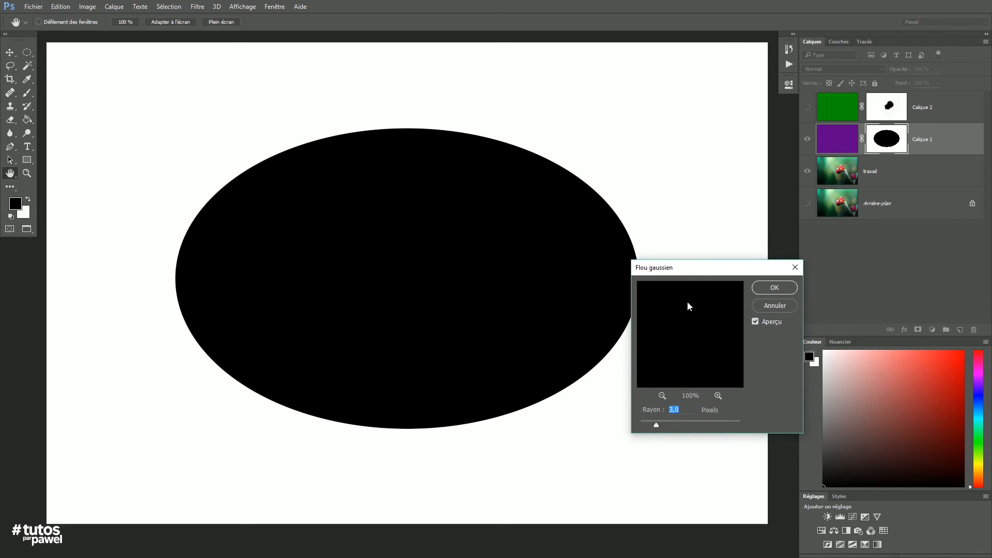
{"action": "left_click", "coordinate": [662, 395]}
{"action": "left_click", "coordinate": [661, 396]}
{"action": "left_click", "coordinate": [662, 397]}
{"action": "left_click_drag", "start_coordinate": [719, 302], "coordinate": [702, 339]}
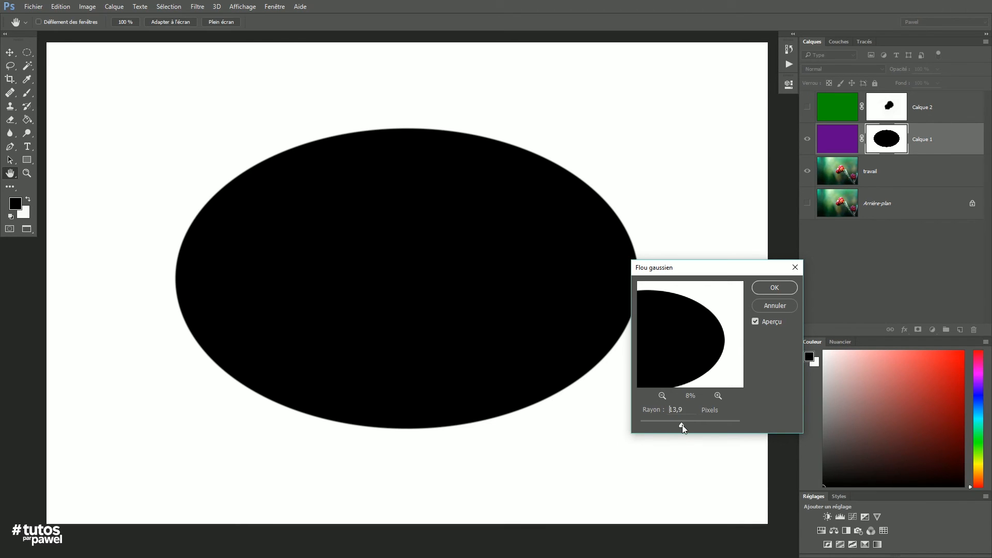
{"action": "left_click_drag", "start_coordinate": [705, 423], "coordinate": [706, 423]}
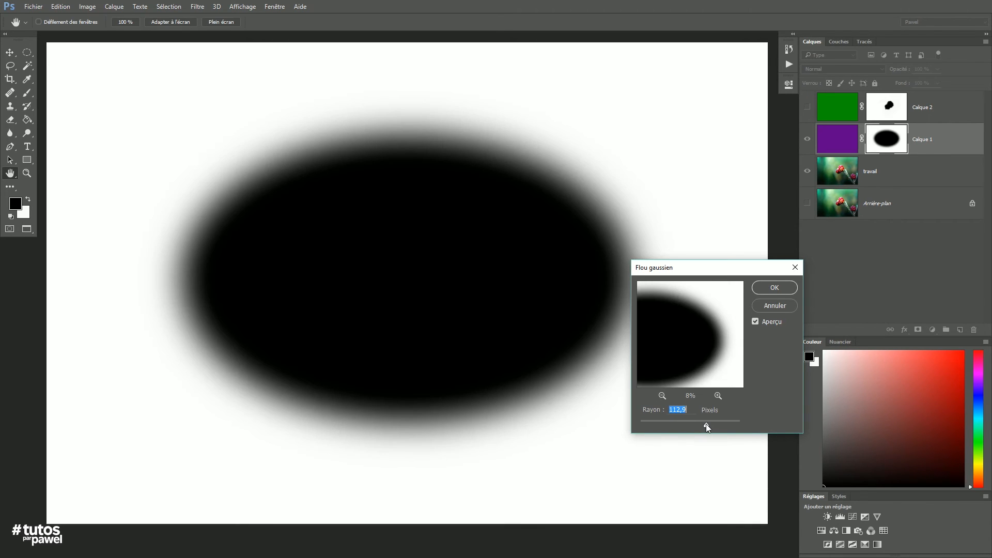
{"action": "left_click_drag", "start_coordinate": [706, 423], "coordinate": [719, 423]}
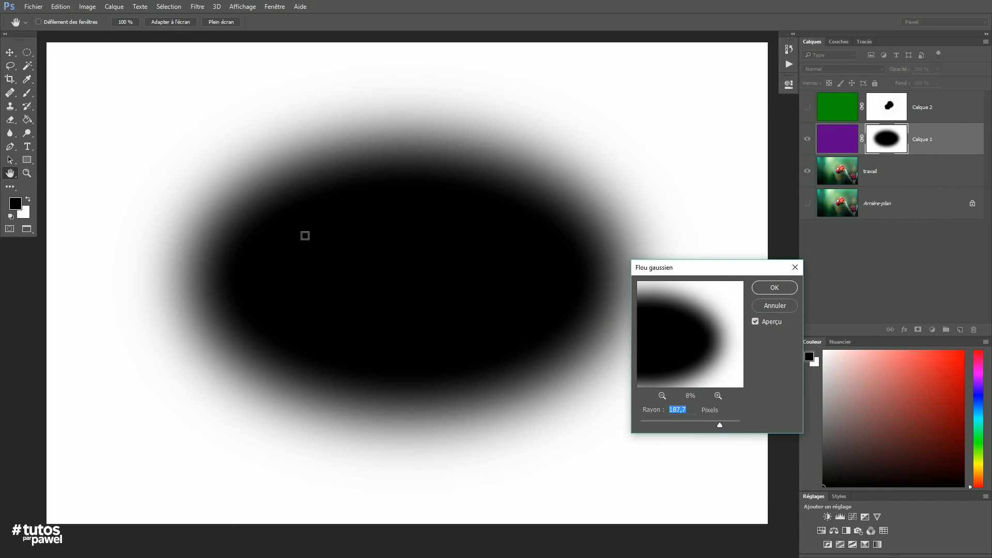
{"action": "left_click", "coordinate": [771, 291]}
{"action": "key", "text": "b"}
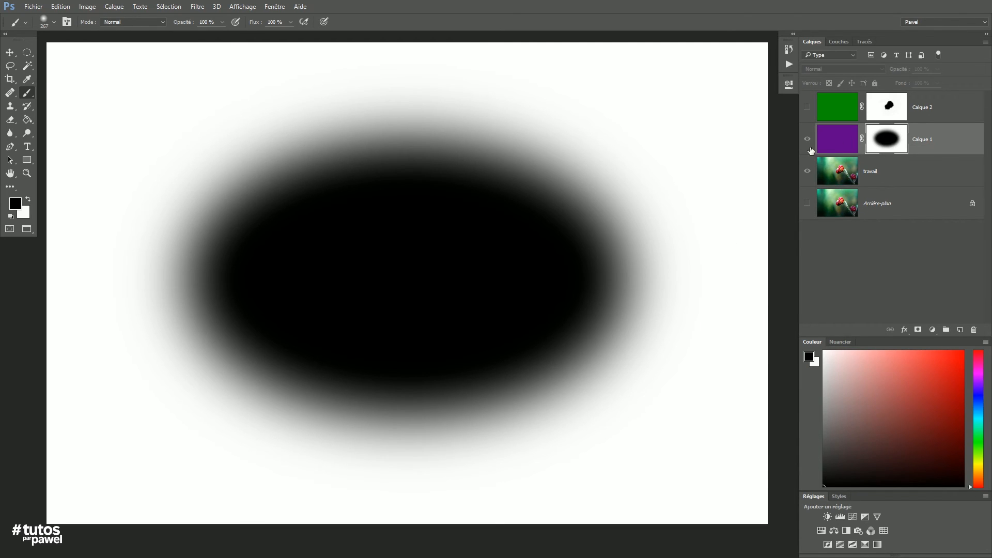
- Return from the mask view to the image, and select and show the green Calque 2 layer
{"action": "left_click", "coordinate": [887, 140], "text": "alt"}
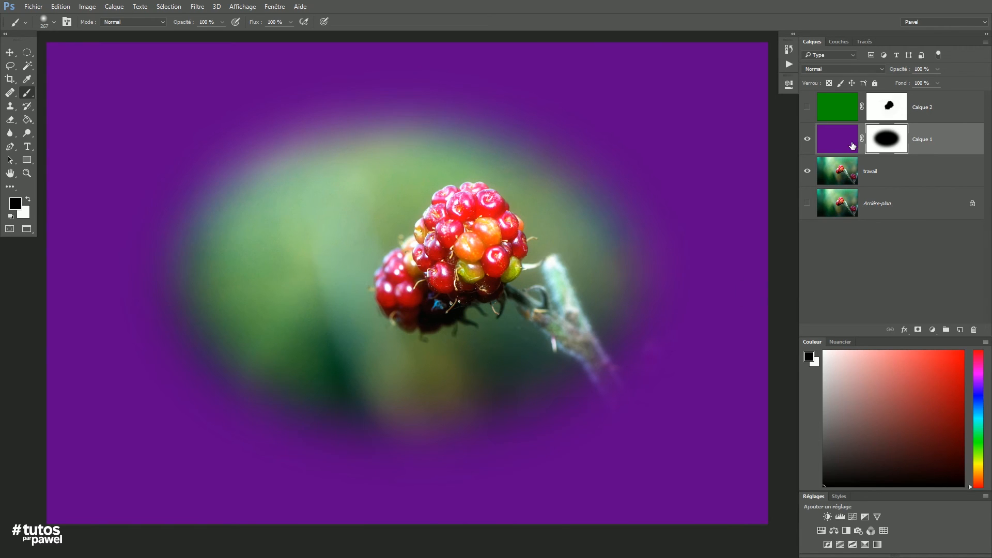
{"action": "left_click", "coordinate": [830, 139]}
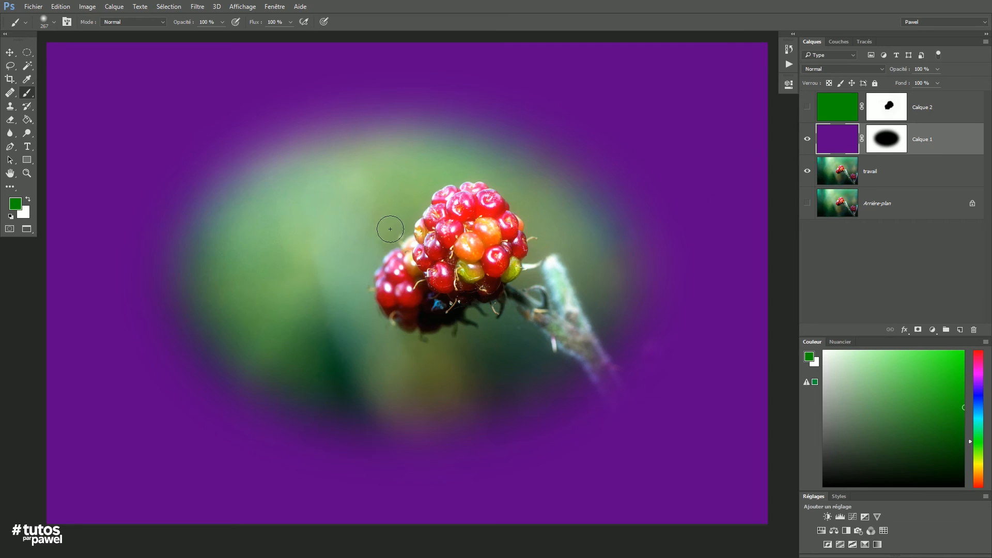
{"action": "left_click", "coordinate": [817, 107]}
{"action": "left_click", "coordinate": [807, 109]}
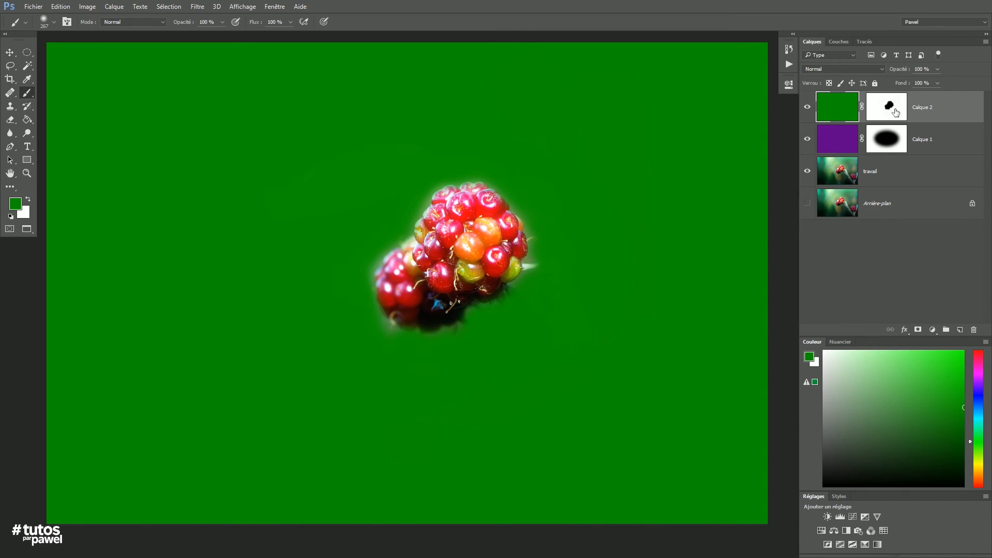
- Delete the green layer's mask without applying it and add a new white layer mask to the layer
{"action": "left_click_drag", "start_coordinate": [885, 108], "coordinate": [976, 329]}
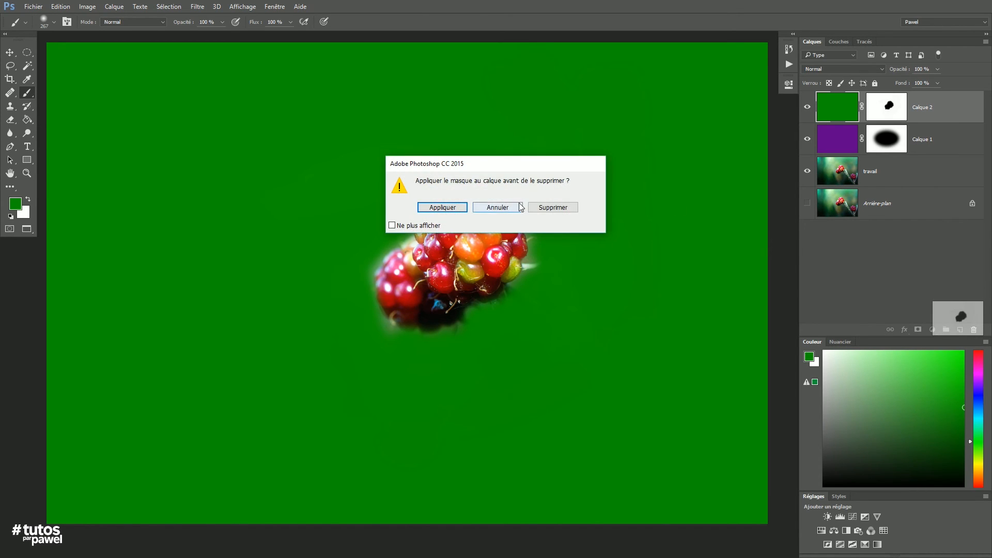
{"action": "left_click_drag", "start_coordinate": [462, 166], "coordinate": [540, 96]}
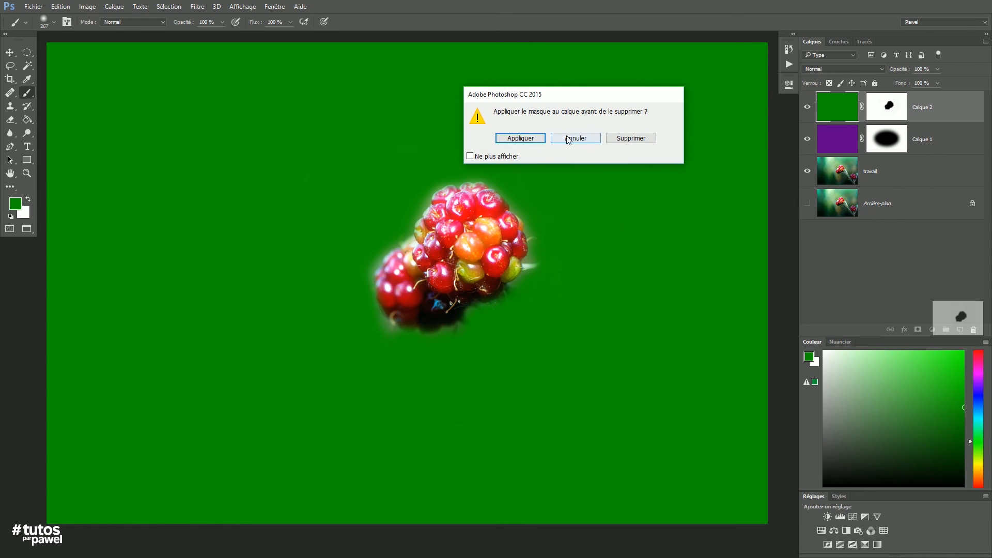
{"action": "left_click", "coordinate": [627, 143]}
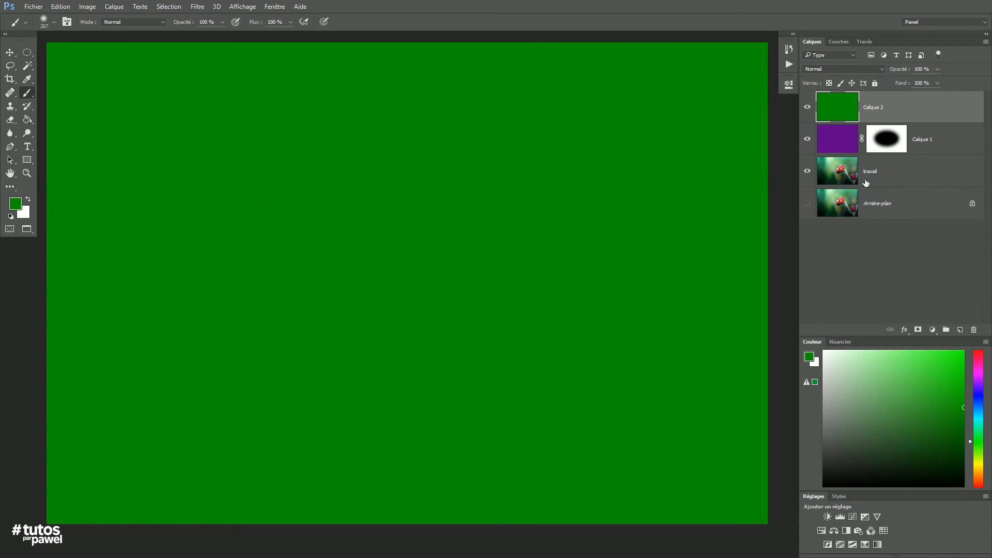
{"action": "left_click", "coordinate": [918, 330]}
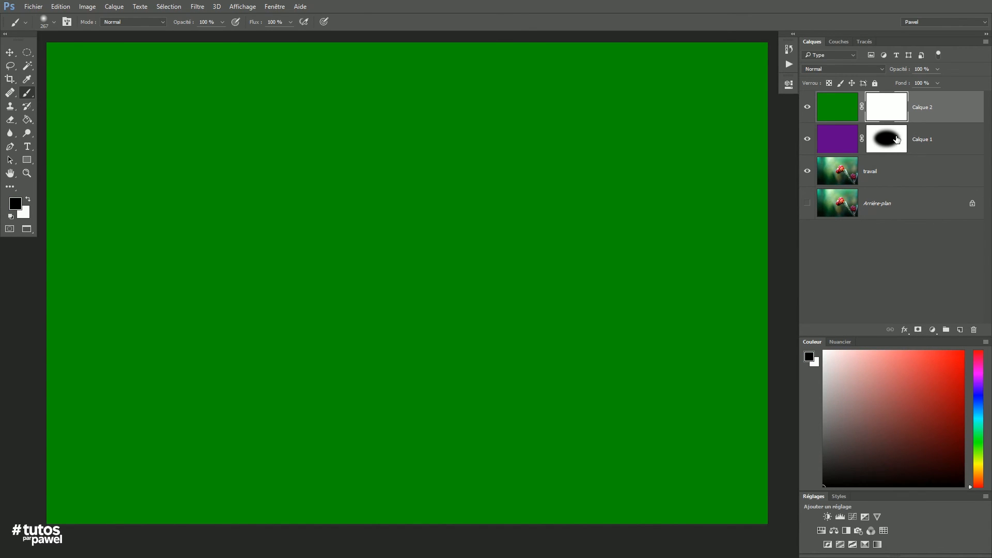
- Fill a large elliptical selection at the image's centre with black on the green layer's mask, and deselect
{"action": "left_click", "coordinate": [27, 52]}
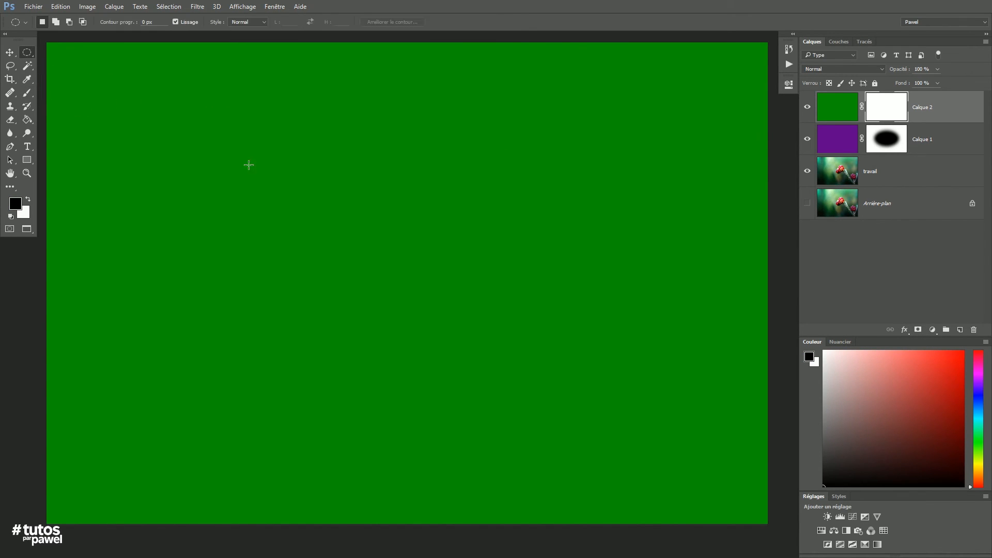
{"action": "left_click_drag", "start_coordinate": [154, 140], "coordinate": [484, 350]}
{"action": "left_click_drag", "start_coordinate": [299, 240], "coordinate": [391, 262]}
{"action": "left_click", "coordinate": [27, 119]}
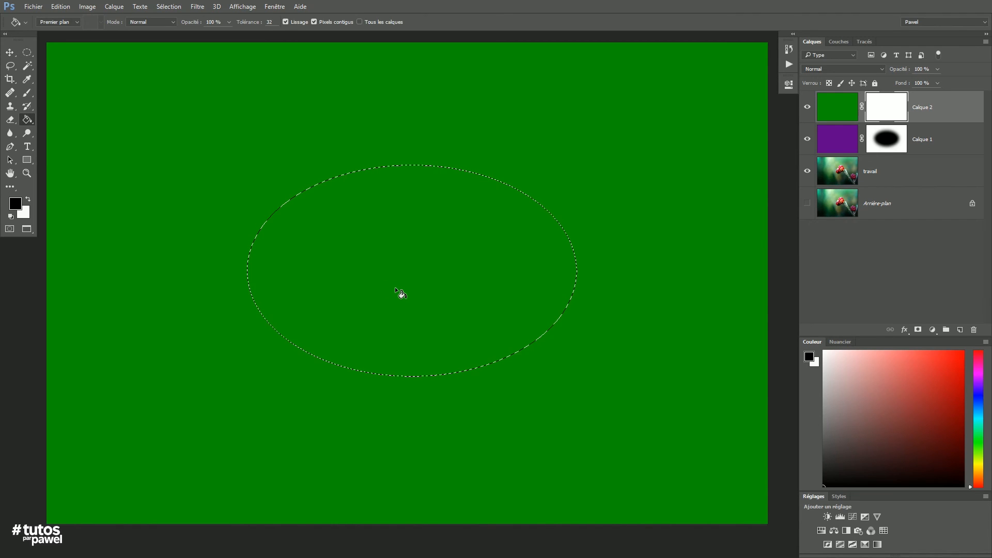
{"action": "left_click", "coordinate": [396, 287]}
{"action": "key", "text": "ctrl+d"}
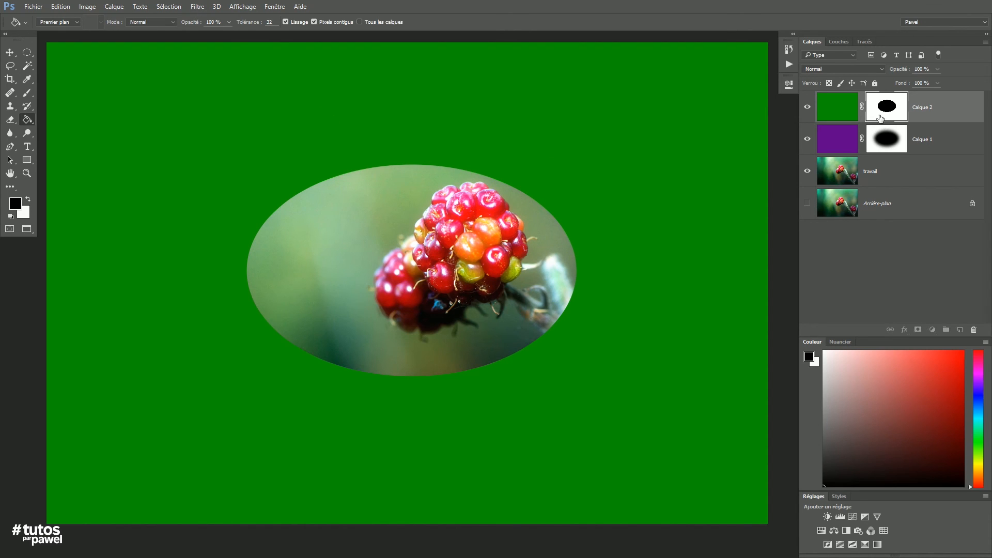
- Apply a Gaussian Blur to the green layer's mask to soften the edge of the ellipse
{"action": "left_click", "coordinate": [197, 7]}
{"action": "mouse_move", "coordinate": [204, 150]}
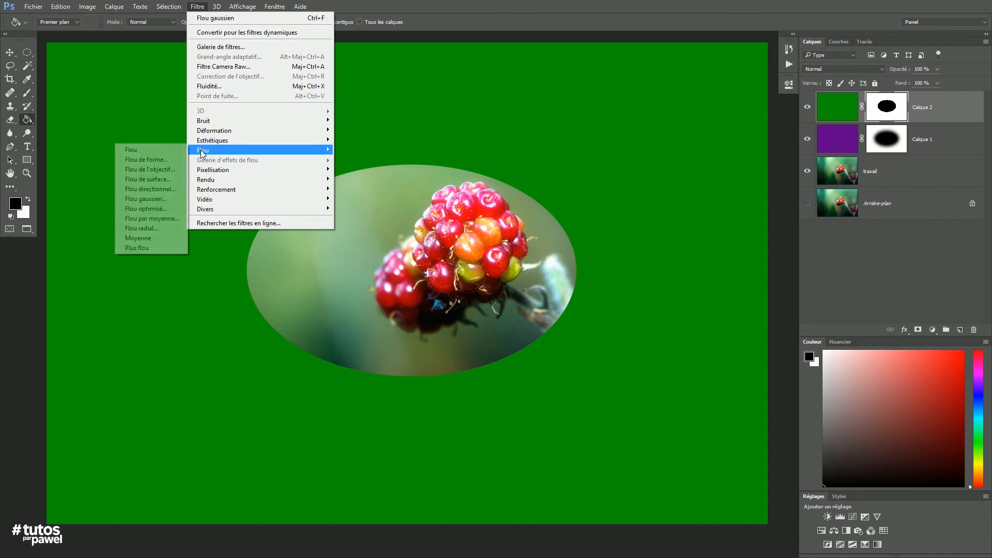
{"action": "left_click", "coordinate": [142, 201]}
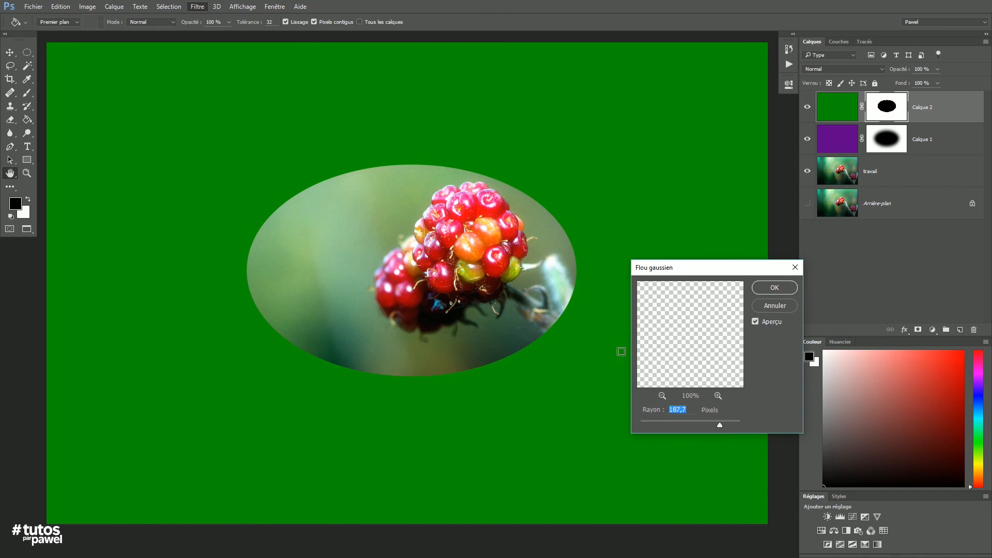
{"action": "left_click_drag", "start_coordinate": [682, 270], "coordinate": [687, 252]}
{"action": "left_click_drag", "start_coordinate": [722, 407], "coordinate": [727, 401]}
{"action": "left_click", "coordinate": [780, 267]}
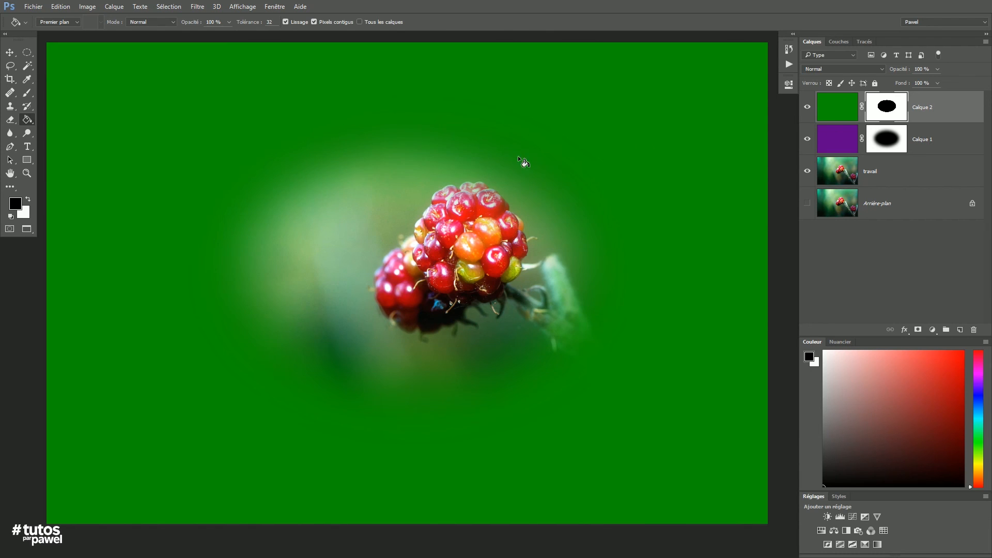
- Move the green Calque 2 layer below the purple Calque 1 layer, and toggle each one's visibility off and on to compare
{"action": "left_click_drag", "start_coordinate": [851, 117], "coordinate": [835, 161]}
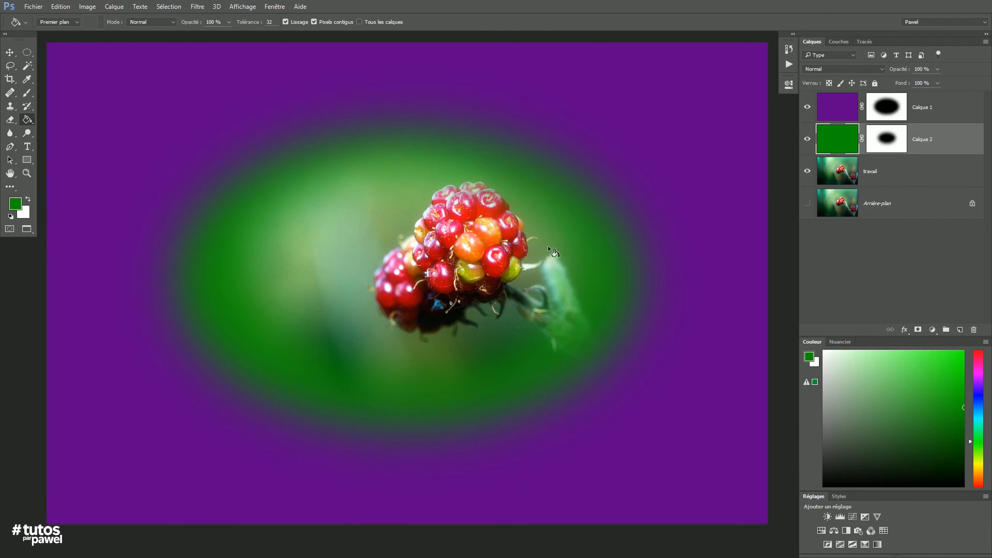
{"action": "left_click", "coordinate": [807, 138]}
{"action": "left_click", "coordinate": [808, 137]}
{"action": "left_click", "coordinate": [843, 106]}
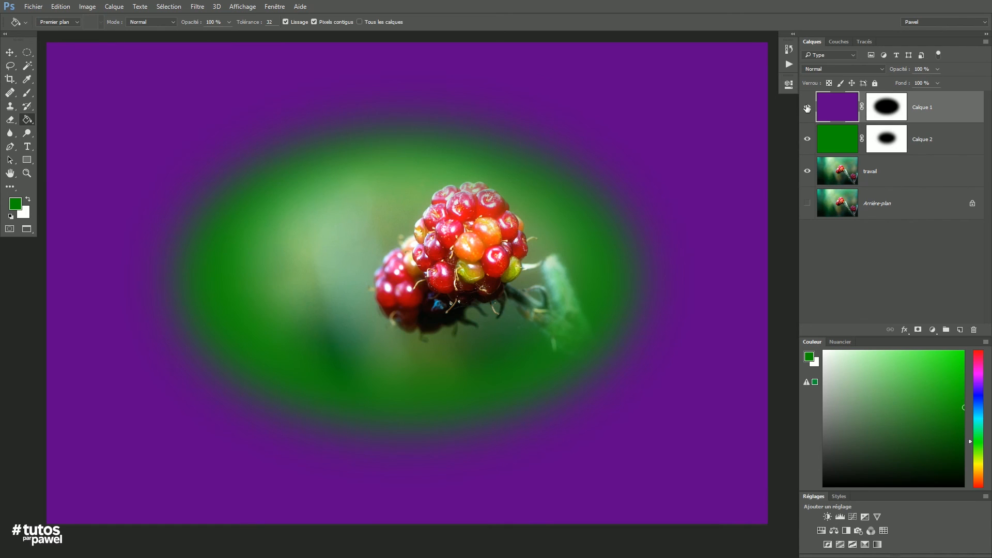
{"action": "left_click", "coordinate": [807, 107]}
{"action": "left_click", "coordinate": [808, 109]}
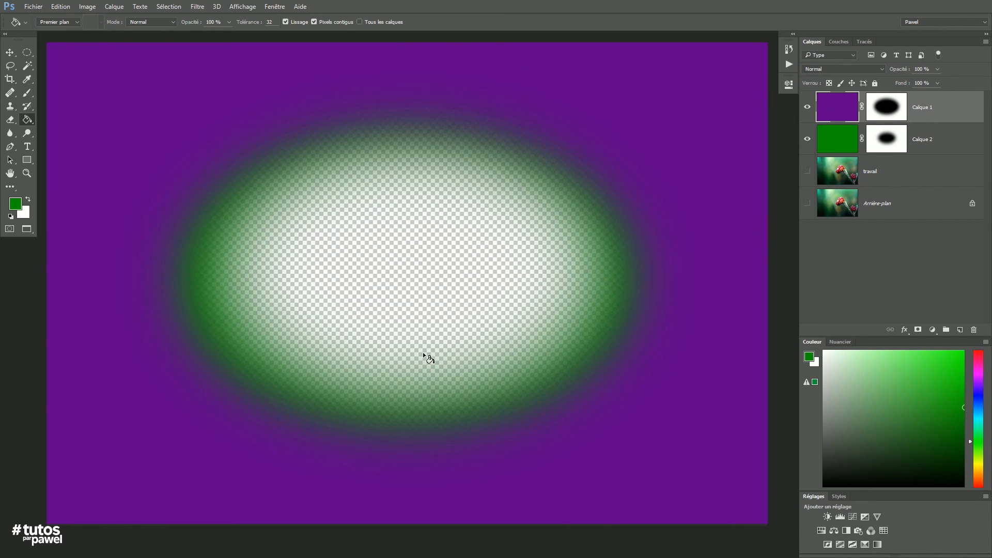
- Add a new layer directly above the travail layer and fill it with the yellow colour #c9c200
{"action": "left_click", "coordinate": [832, 173]}
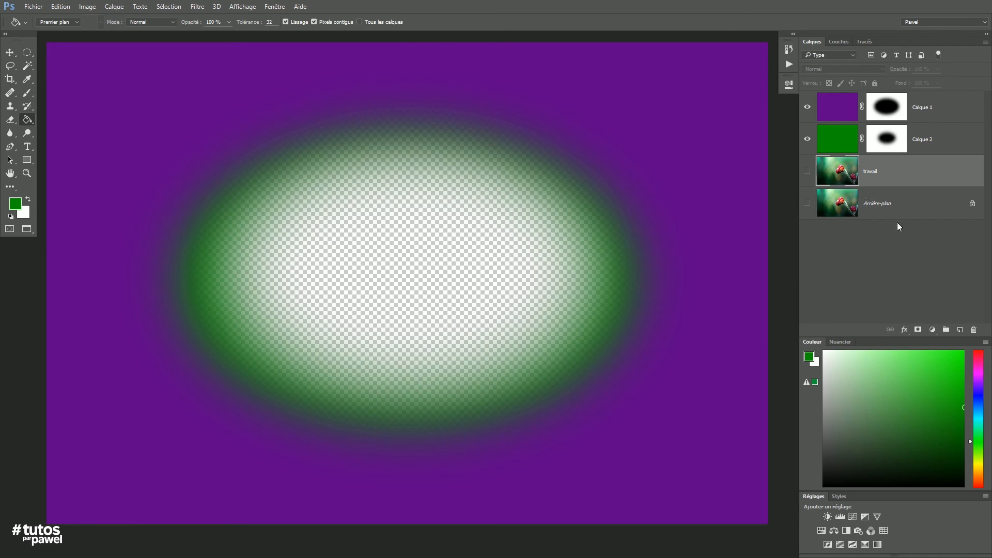
{"action": "left_click", "coordinate": [960, 330]}
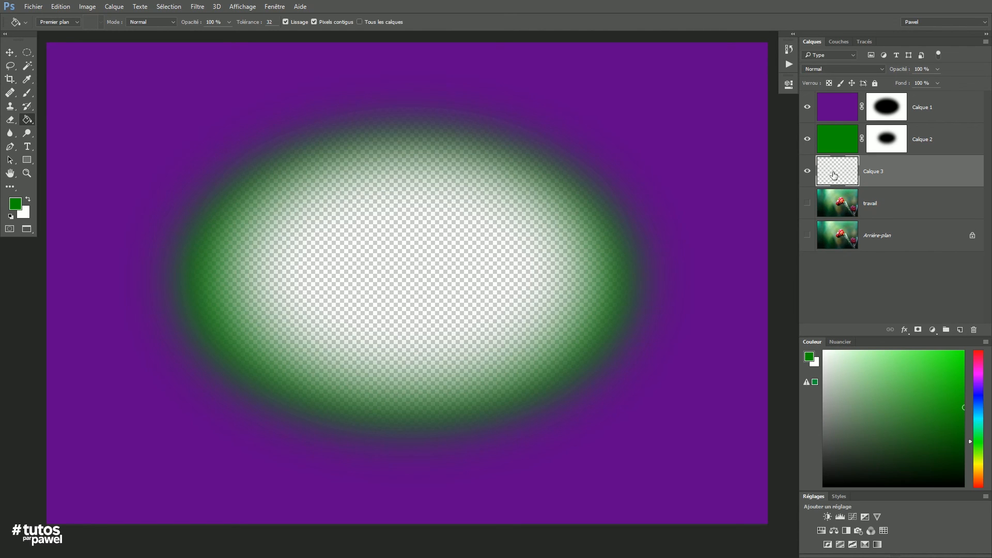
{"action": "left_click", "coordinate": [15, 203]}
{"action": "left_click_drag", "start_coordinate": [666, 322], "coordinate": [635, 346]}
{"action": "mouse_move", "coordinate": [734, 311]}
{"action": "left_mouse_down"}
{"action": "mouse_move", "coordinate": [735, 283]}
{"action": "mouse_move", "coordinate": [727, 370]}
{"action": "left_mouse_up"}
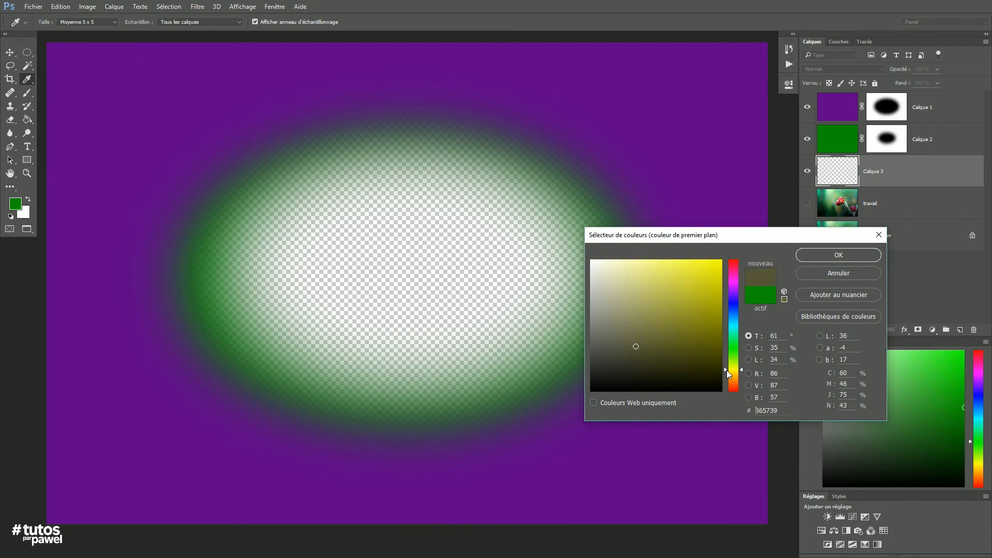
{"action": "left_click", "coordinate": [826, 255]}
{"action": "left_click", "coordinate": [16, 203]}
{"action": "mouse_move", "coordinate": [697, 343]}
{"action": "left_mouse_down"}
{"action": "mouse_move", "coordinate": [727, 310]}
{"action": "mouse_move", "coordinate": [721, 288]}
{"action": "left_mouse_up"}
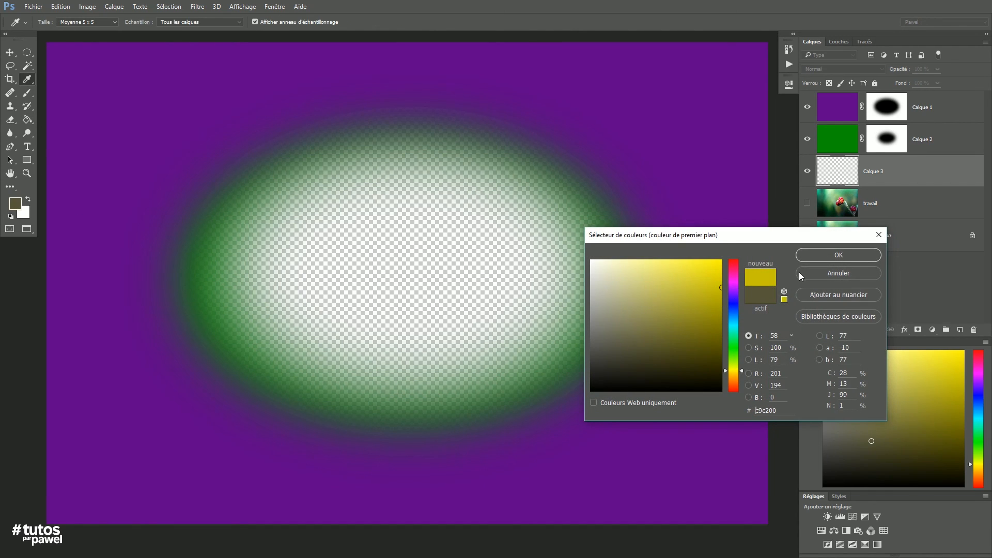
{"action": "key", "text": "g"}
{"action": "left_click", "coordinate": [825, 258]}
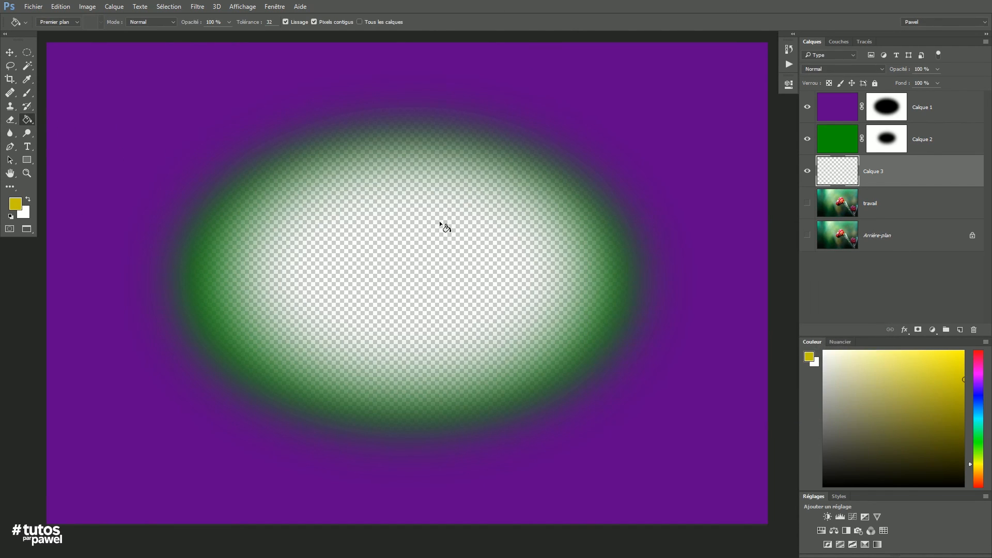
{"action": "left_click", "coordinate": [420, 239]}
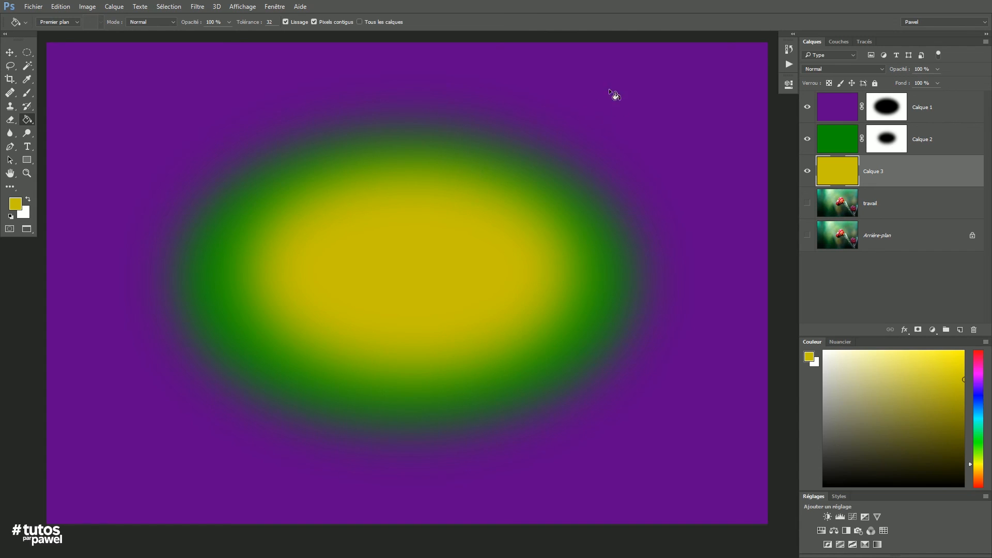
- Hide the purple and green layers to view the yellow layer alone, and show both again
{"action": "left_click", "coordinate": [807, 107]}
{"action": "left_click", "coordinate": [807, 139]}
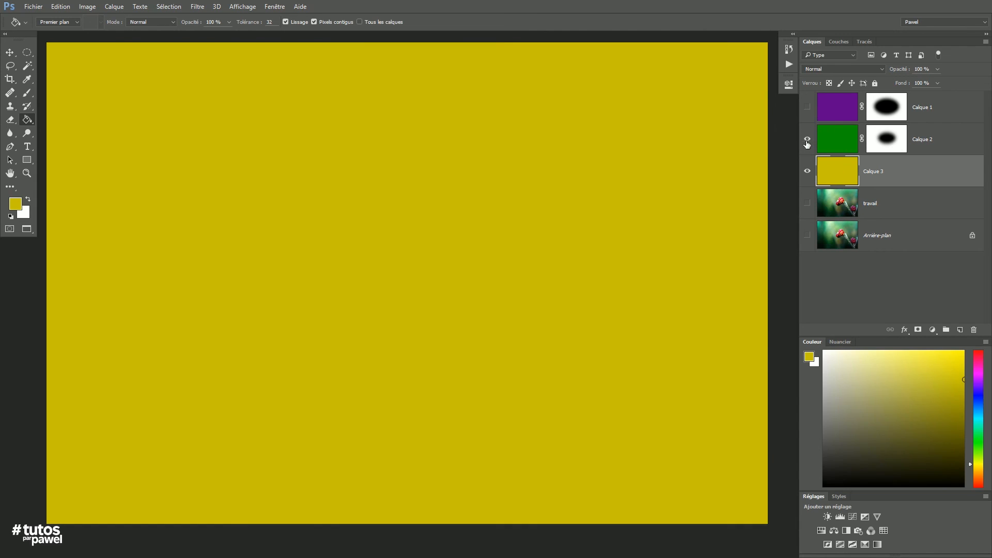
{"action": "left_click", "coordinate": [807, 139]}
{"action": "left_click", "coordinate": [806, 108]}
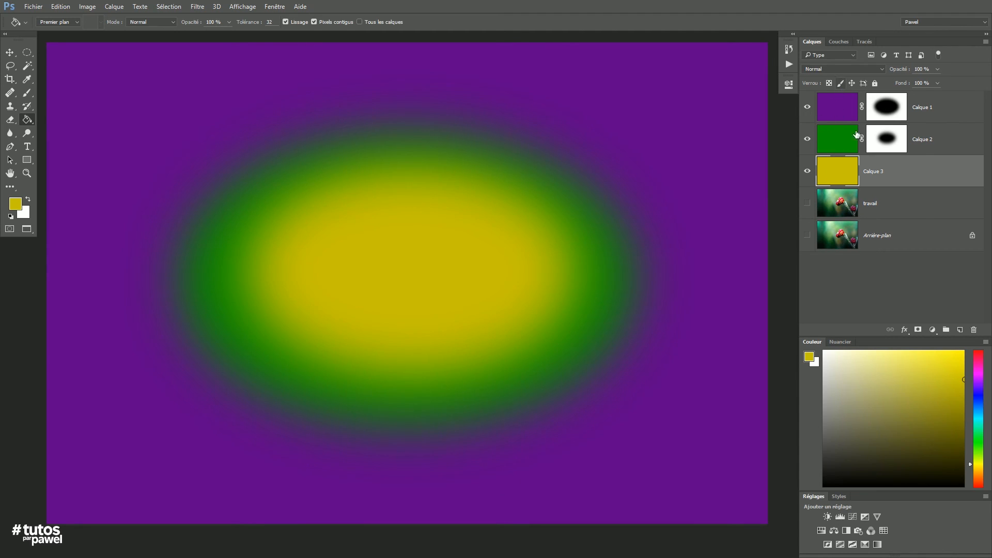
- Select the green layer's mask, and disable and re-enable it twice to compare the image with and without it
{"action": "left_click", "coordinate": [879, 108]}
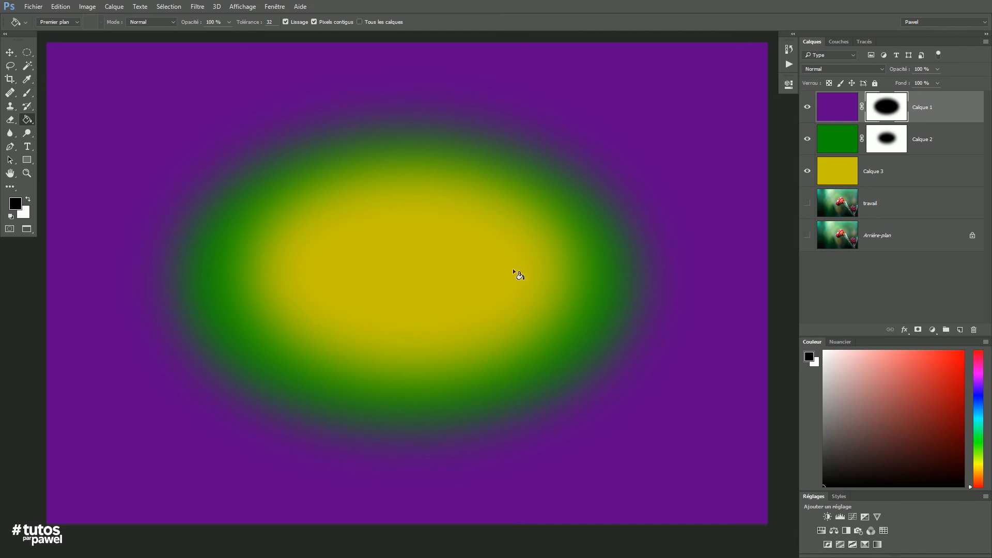
{"action": "left_click", "coordinate": [826, 142]}
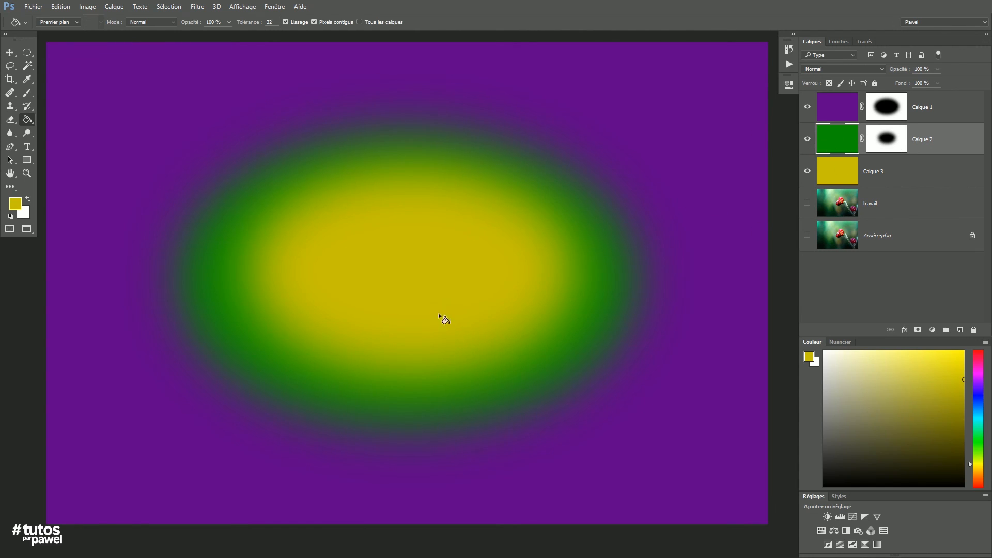
{"action": "left_click", "coordinate": [888, 141]}
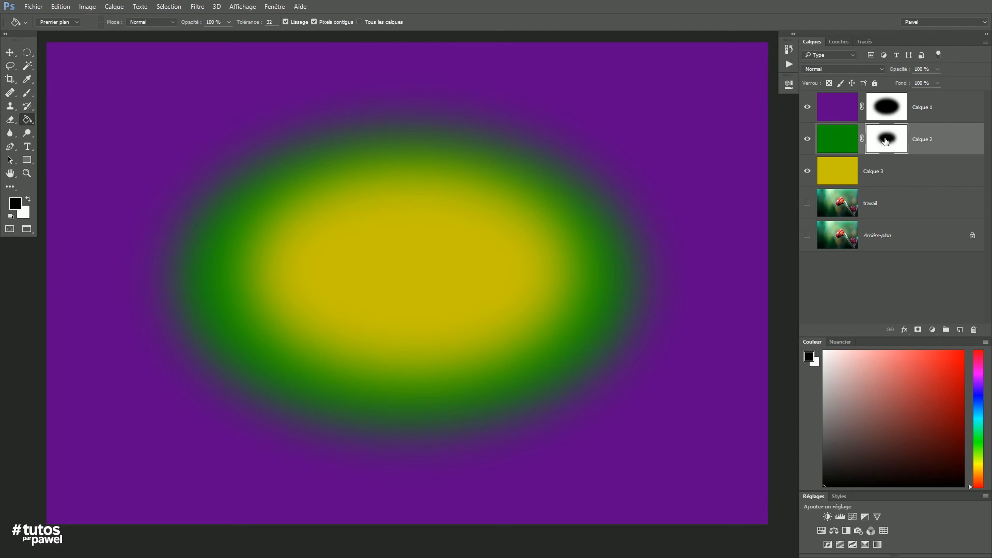
{"action": "left_click", "coordinate": [887, 142], "text": "shift"}
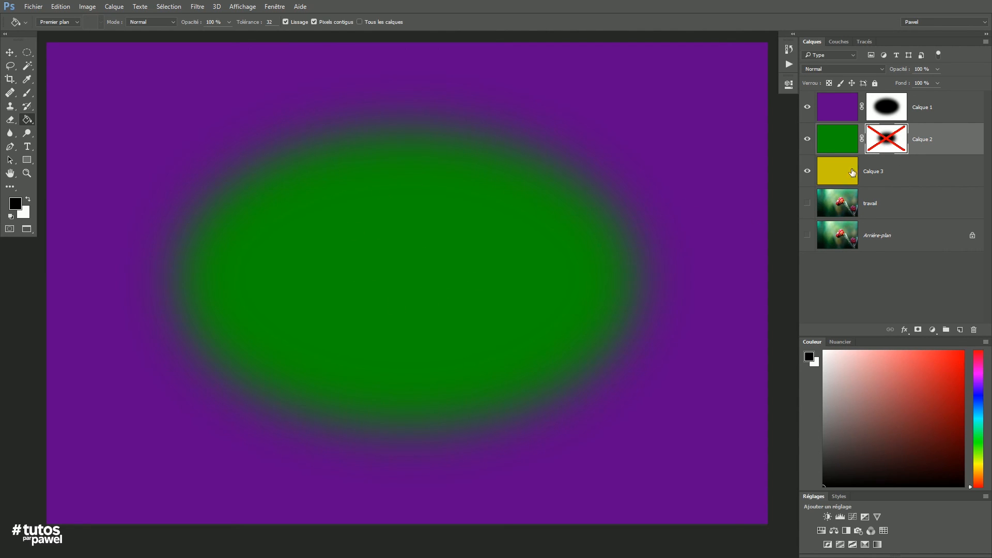
{"action": "left_click", "coordinate": [888, 142], "text": "shift"}
{"action": "left_click", "coordinate": [889, 141], "text": "shift"}
{"action": "left_click", "coordinate": [893, 141], "text": "shift"}
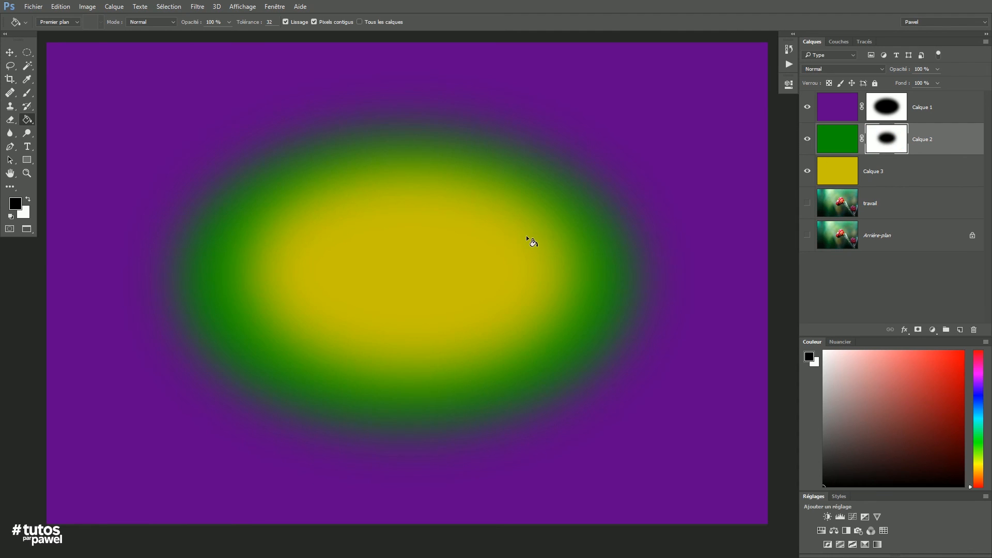